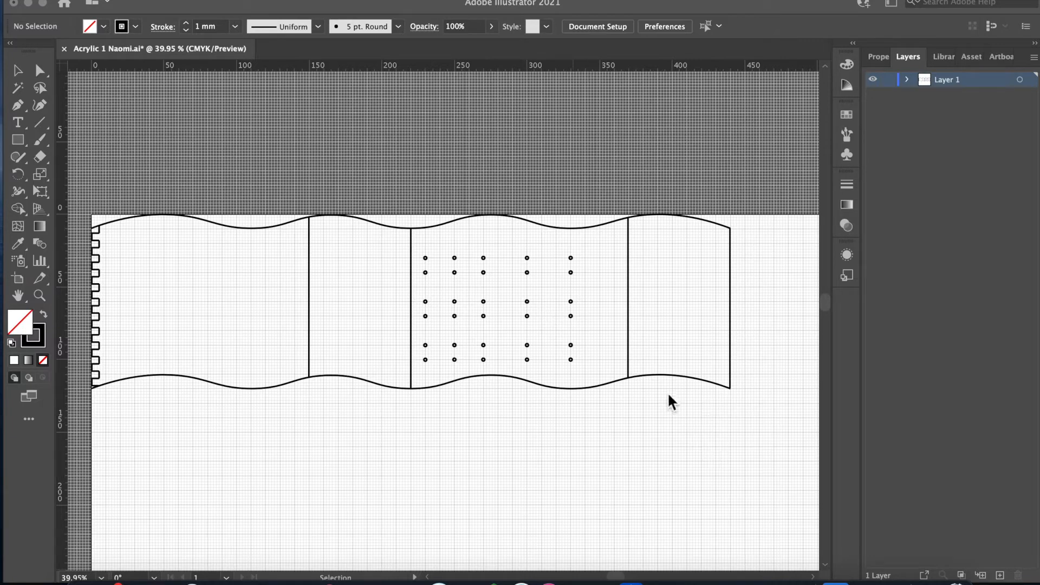
Group all the small circles between the 220 mm and 370 mm vertical lines into one group.
{"action": "left_click", "coordinate": [908, 80]}
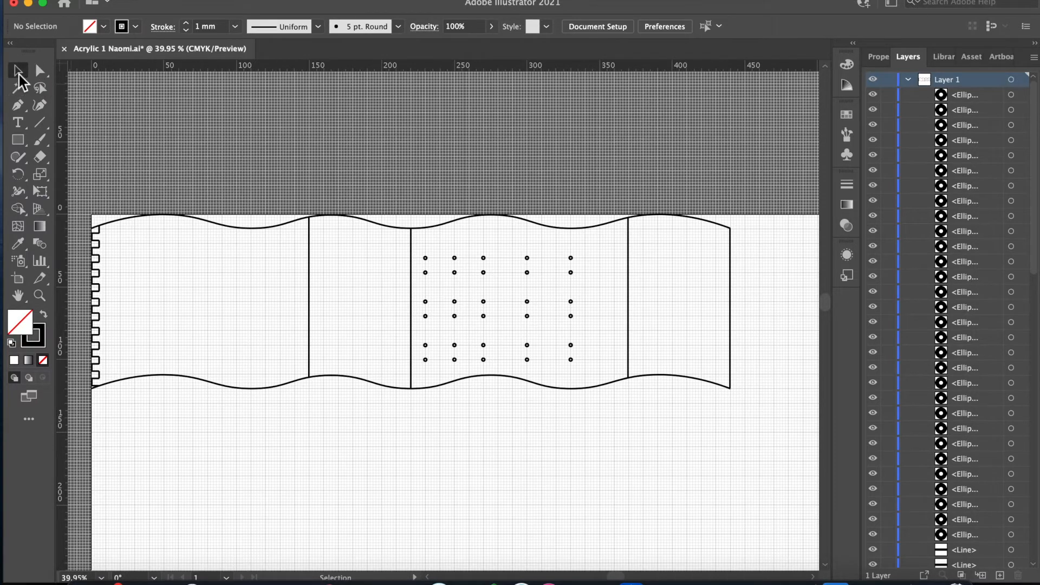
{"action": "left_click", "coordinate": [422, 240]}
{"action": "left_click_drag", "start_coordinate": [421, 240], "coordinate": [595, 371]}
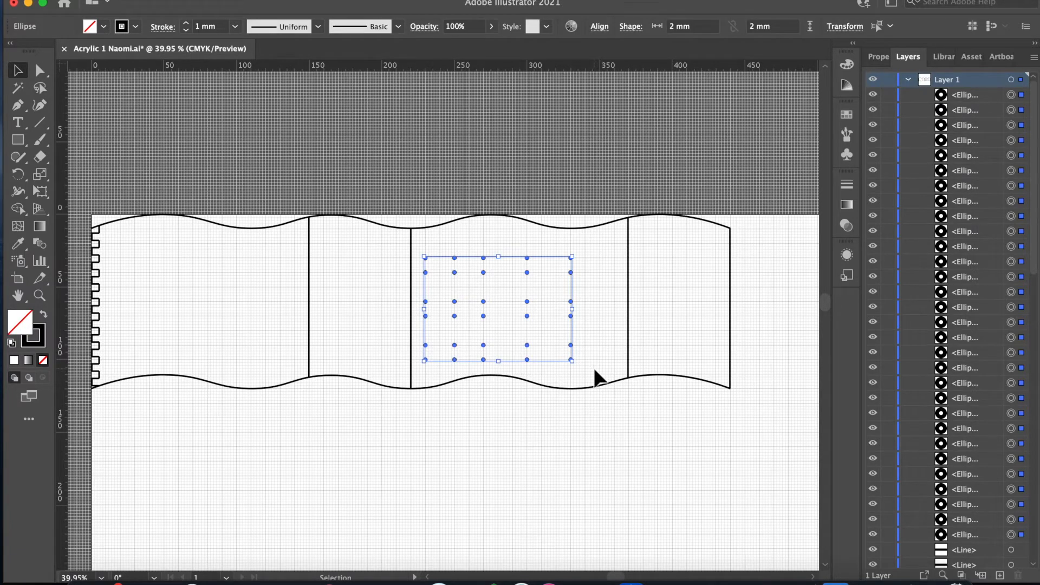
{"action": "left_click", "coordinate": [162, 1]}
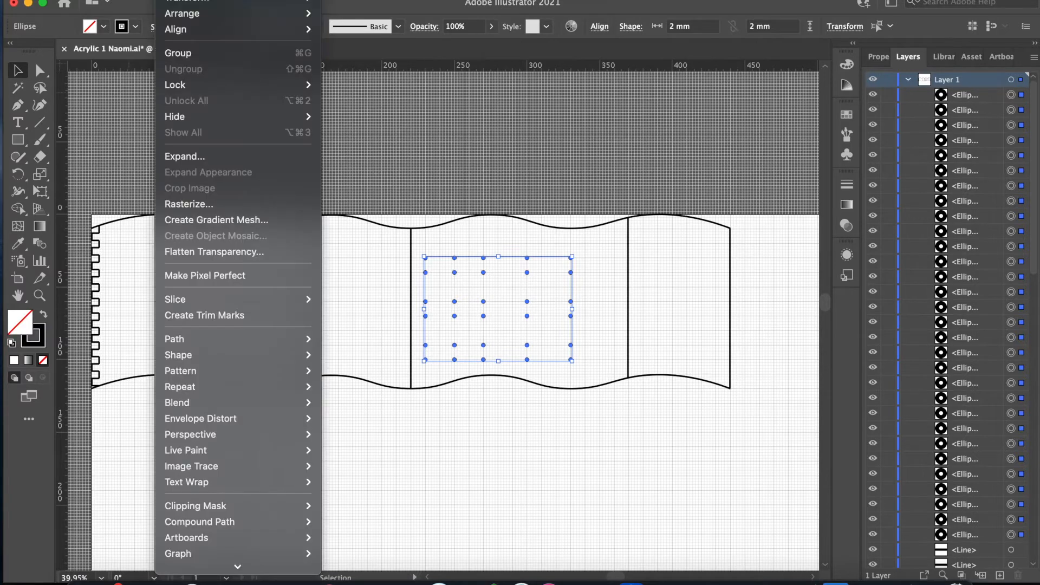
{"action": "left_click", "coordinate": [304, 59]}
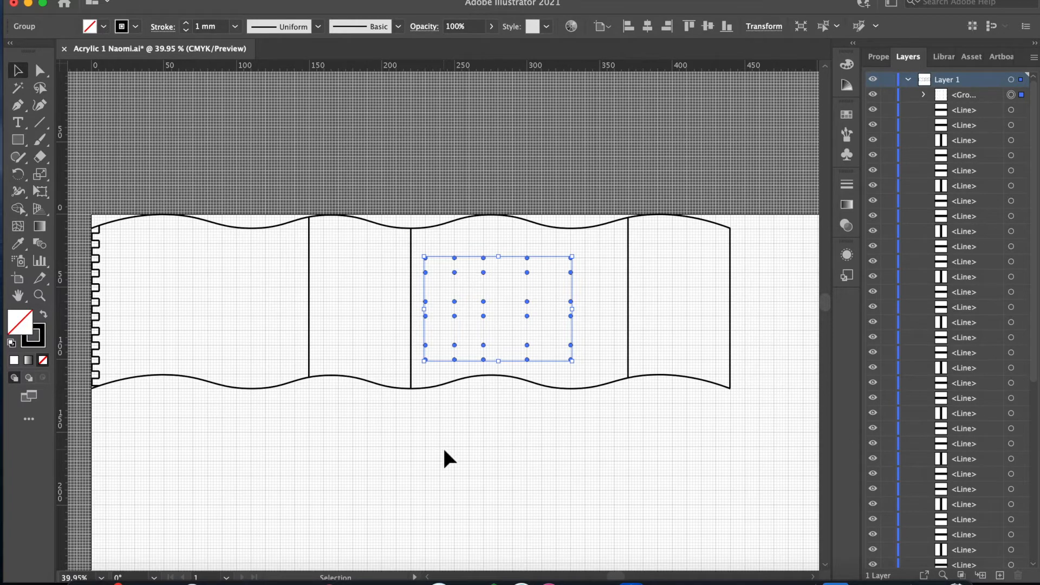
{"action": "left_click", "coordinate": [477, 469]}
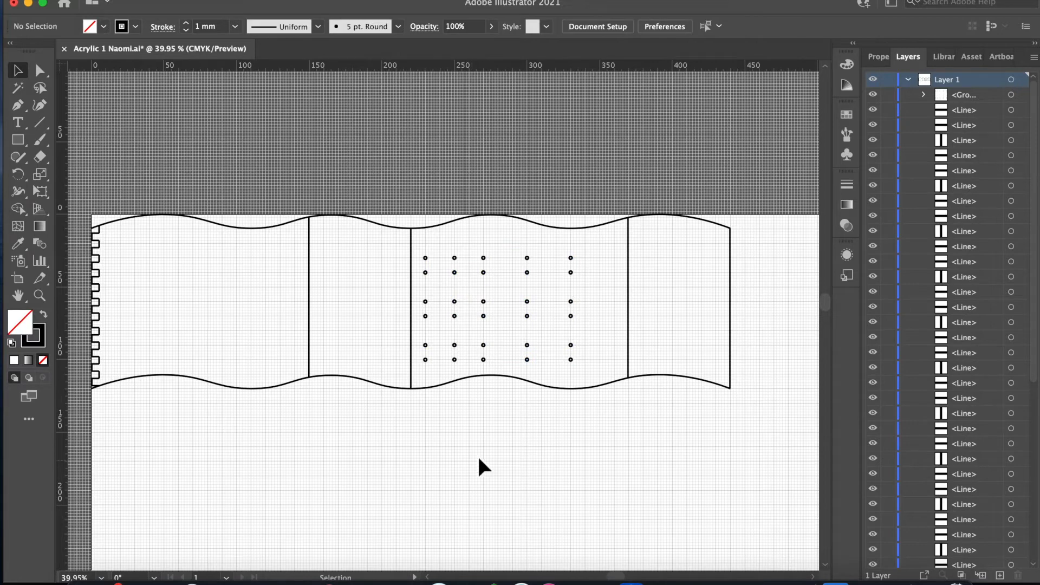
{"action": "left_click", "coordinate": [908, 80]}
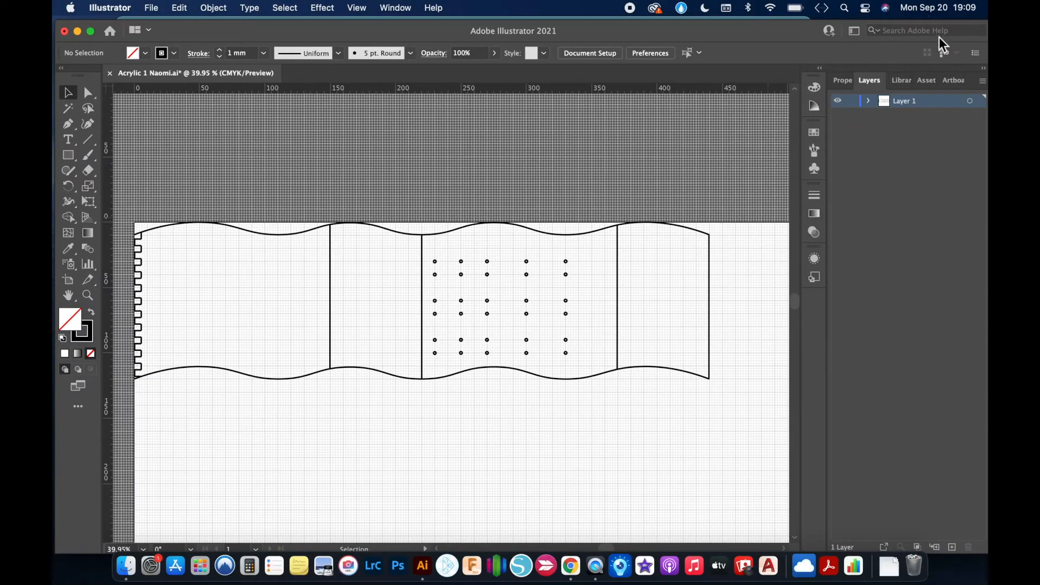
Create a new layer and send the vertical line near 150 mm to it with Send to Current Layer.
{"action": "left_click_drag", "start_coordinate": [810, 40], "coordinate": [782, 33]}
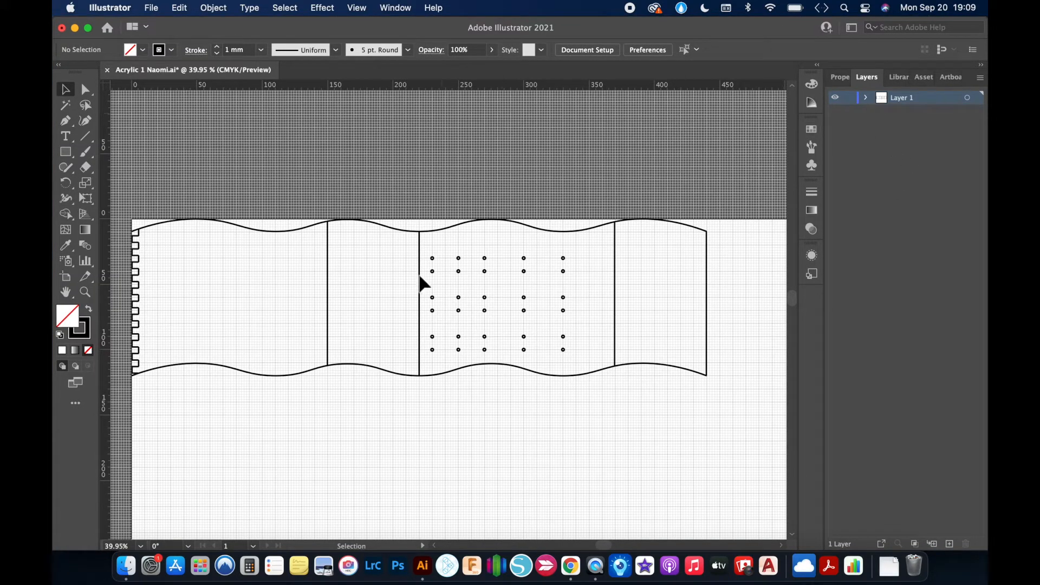
{"action": "left_click_drag", "start_coordinate": [87, 91], "coordinate": [190, 93]}
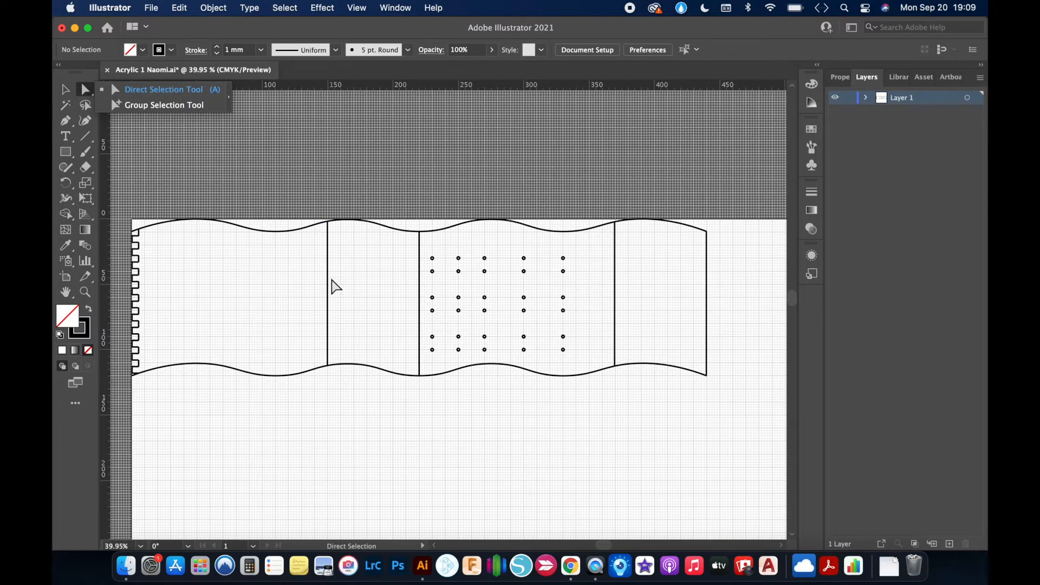
{"action": "scroll", "coordinate": [329, 285], "scroll_direction": "up", "scroll_amount": 5}
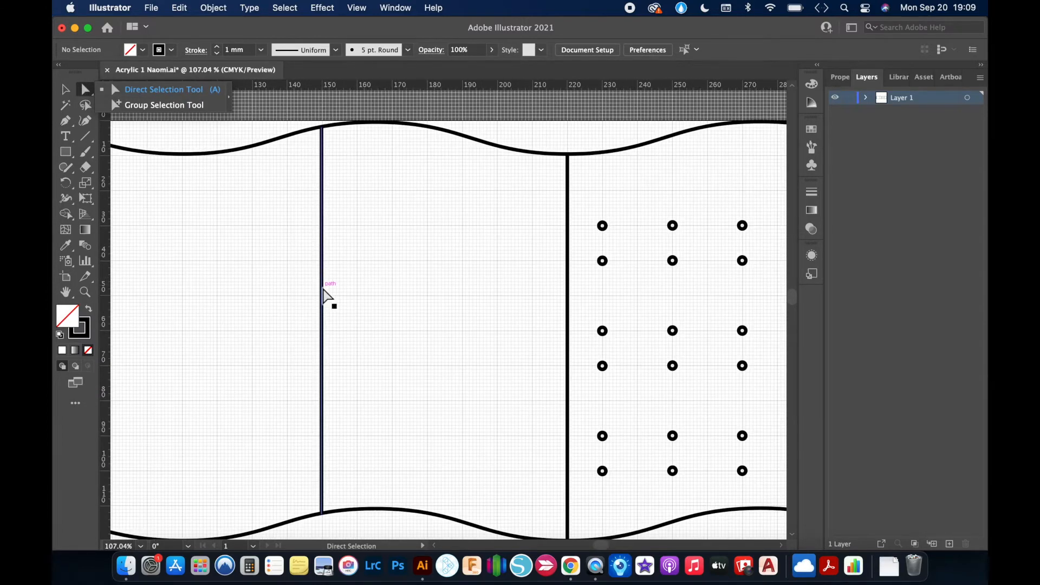
{"action": "scroll", "coordinate": [325, 295], "scroll_direction": "up", "scroll_amount": 3}
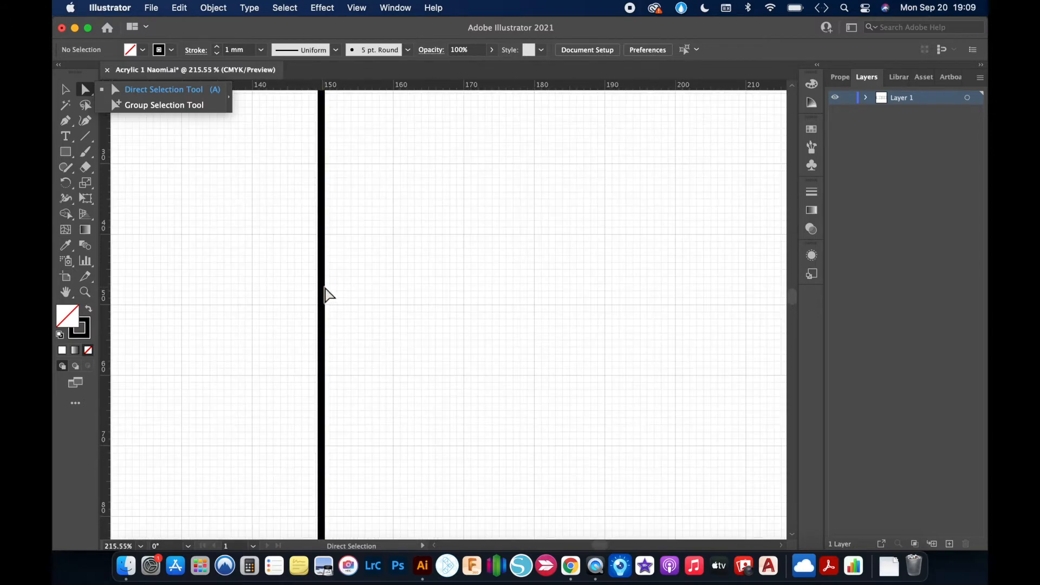
{"action": "left_click", "coordinate": [325, 290]}
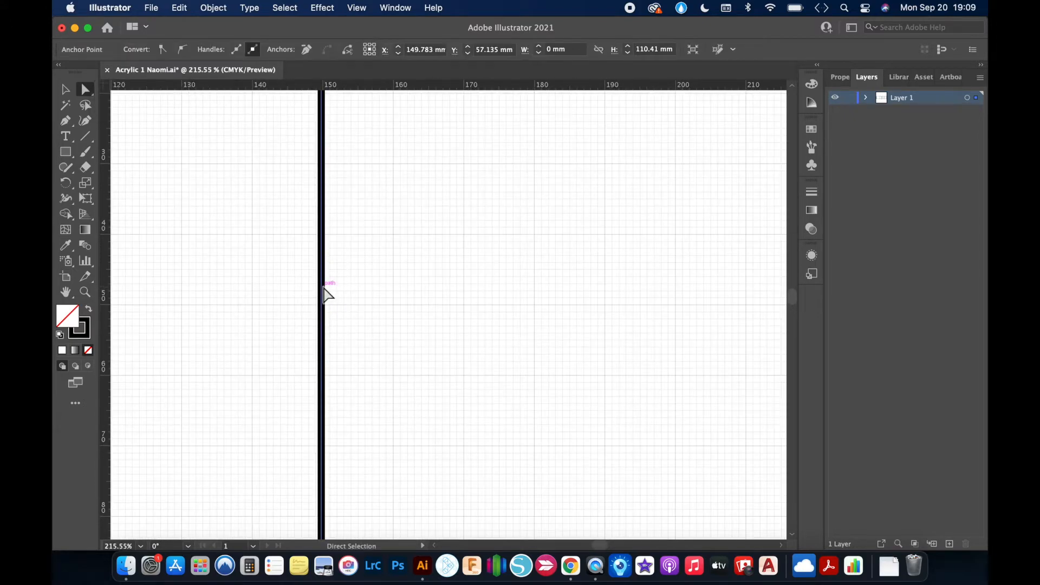
{"action": "scroll", "coordinate": [325, 295], "scroll_direction": "down", "scroll_amount": 4}
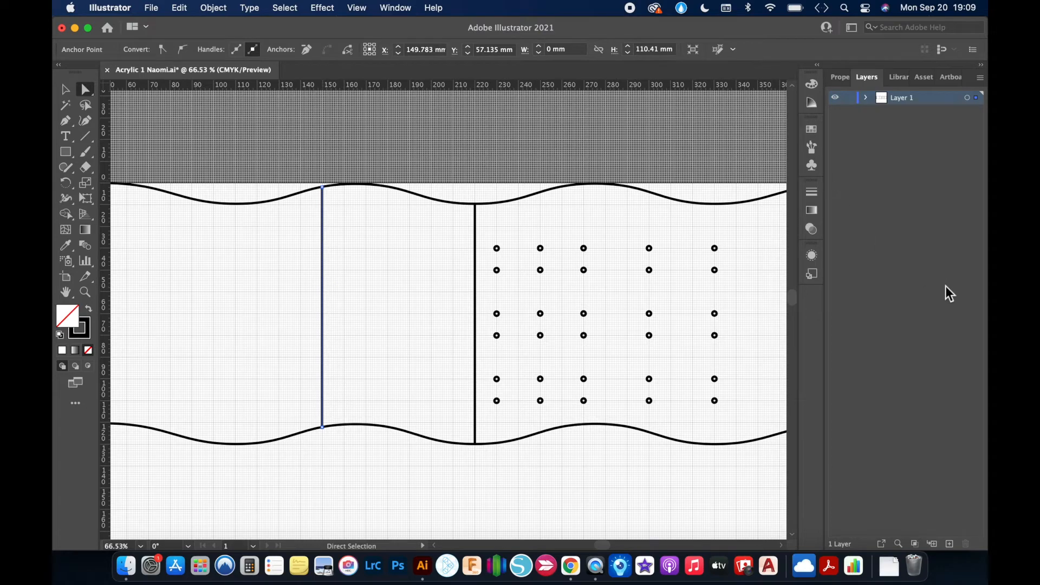
{"action": "left_click_drag", "start_coordinate": [789, 33], "coordinate": [738, 21]}
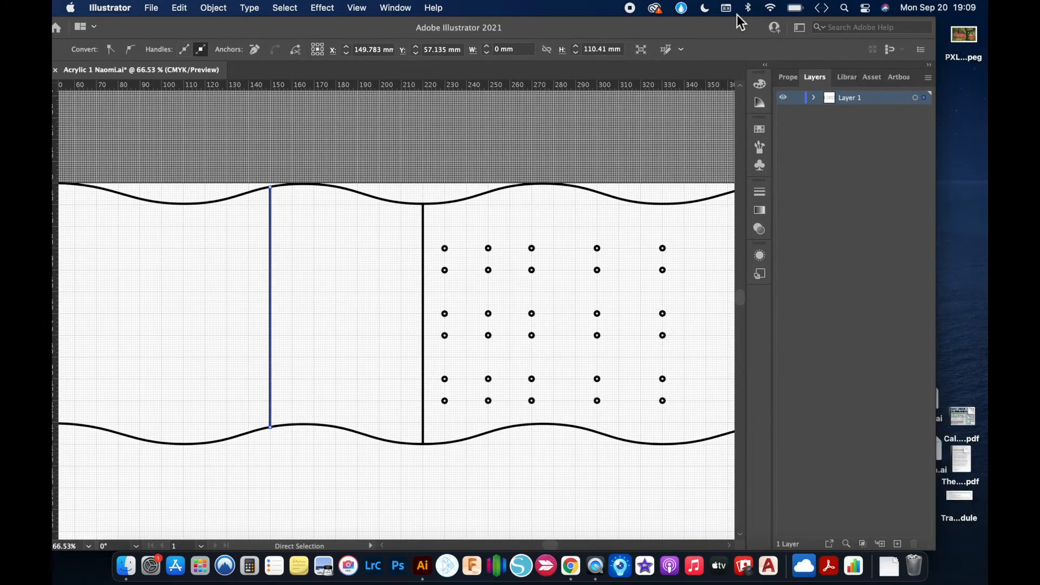
{"action": "left_click", "coordinate": [897, 544]}
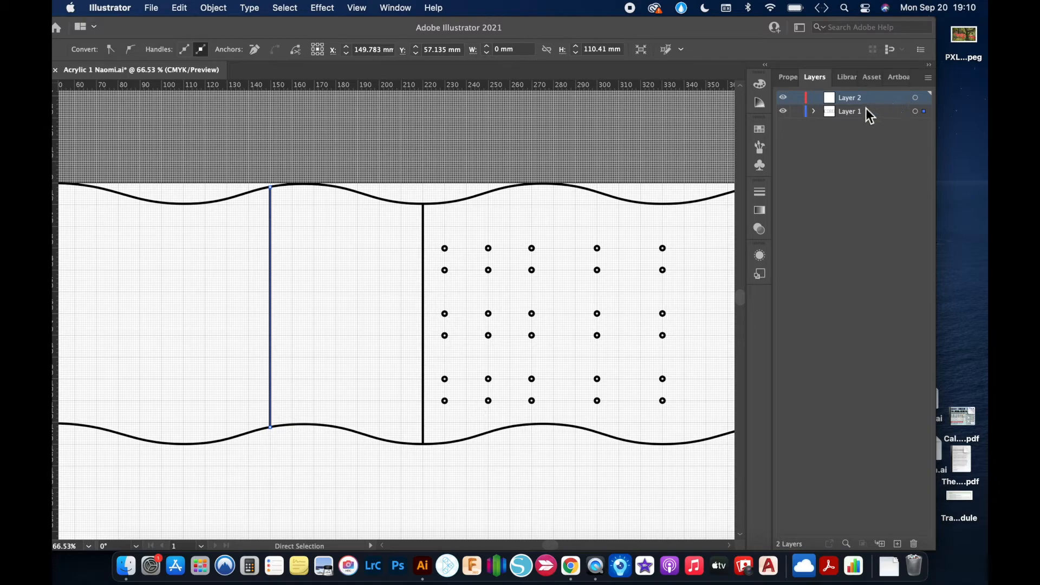
{"action": "left_click", "coordinate": [215, 8]}
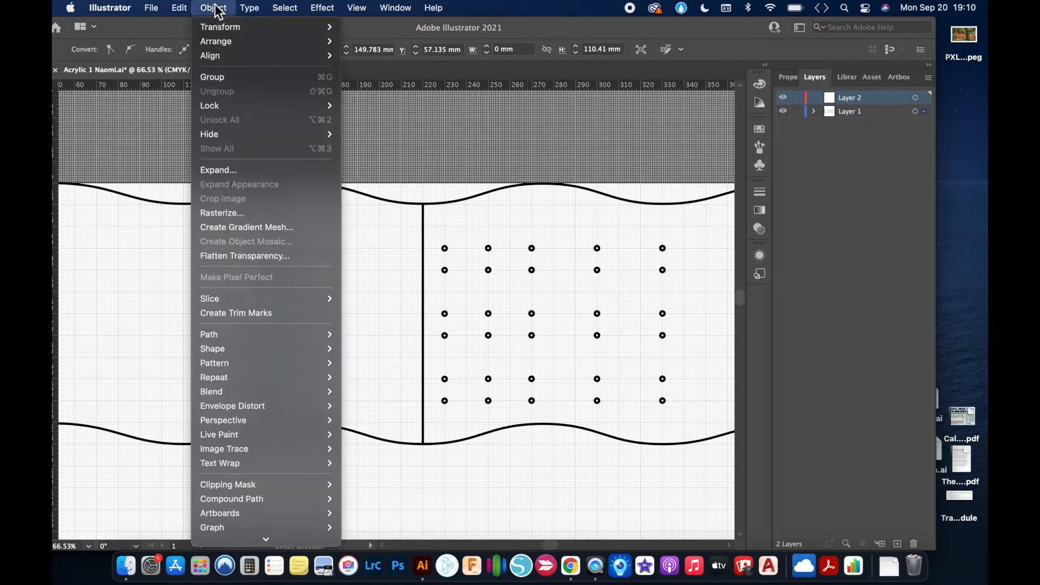
{"action": "mouse_move", "coordinate": [226, 44]}
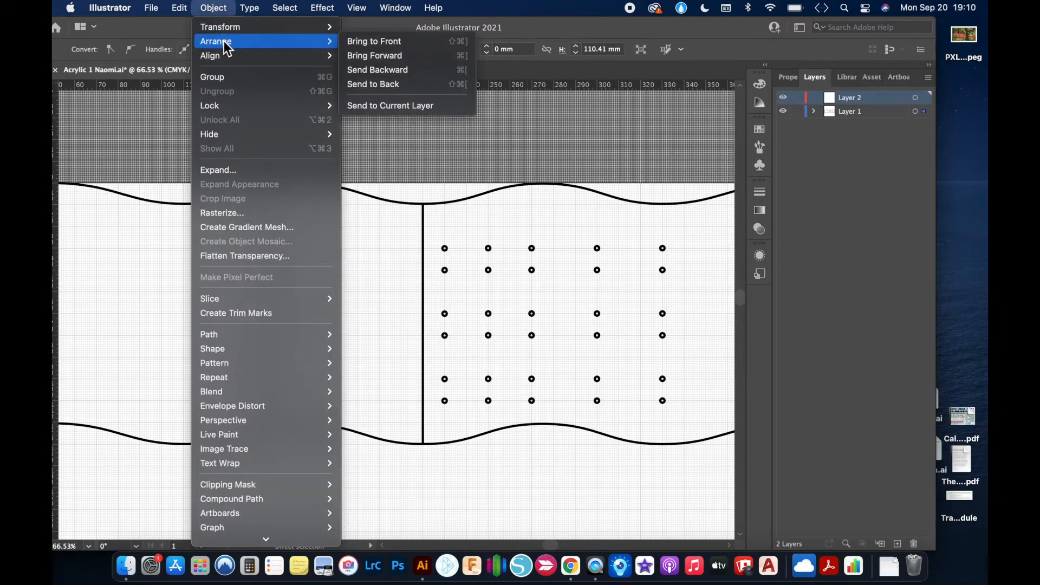
{"action": "left_click", "coordinate": [410, 106]}
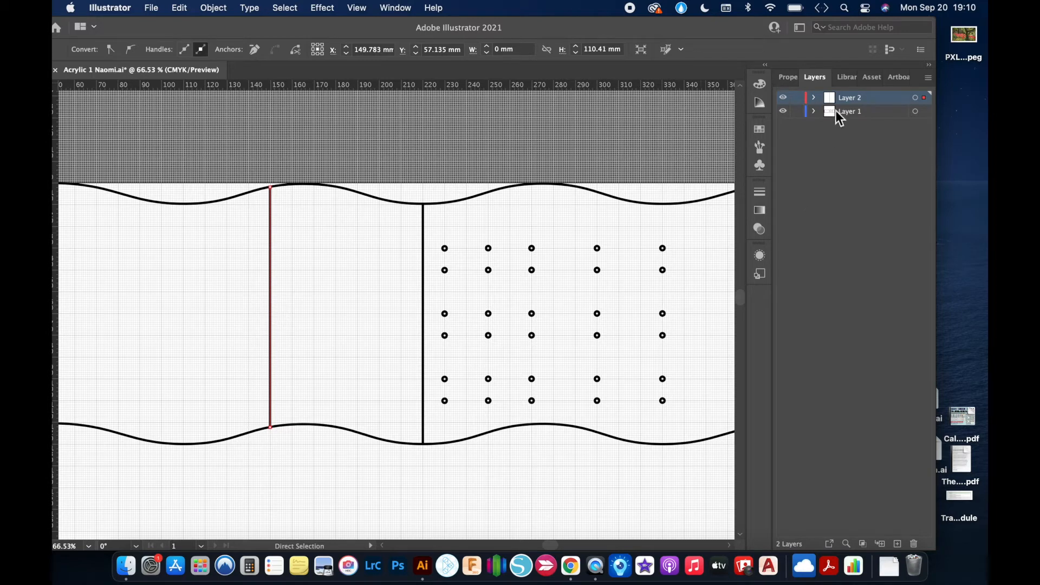
Toggle Layer 2's visibility off and on to check which line it holds.
{"action": "left_click", "coordinate": [786, 101]}
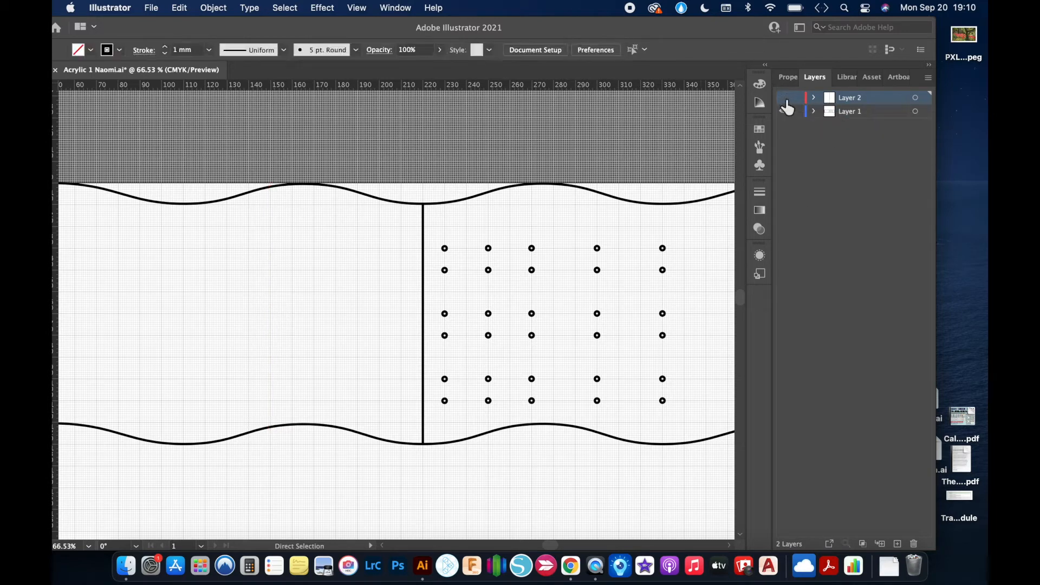
{"action": "left_click", "coordinate": [783, 98]}
{"action": "left_click", "coordinate": [784, 98]}
{"action": "left_click", "coordinate": [783, 98]}
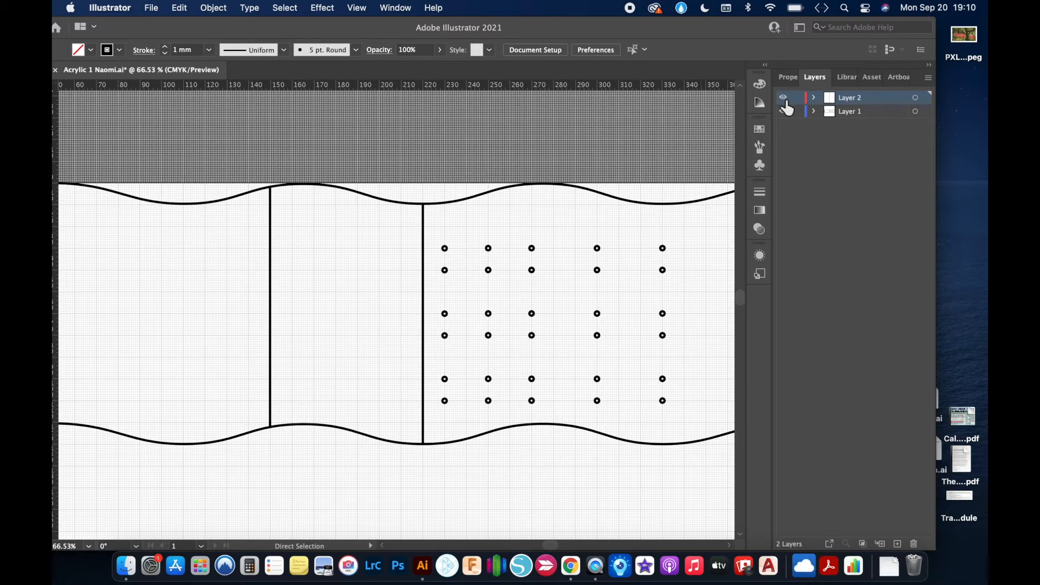
{"action": "left_click", "coordinate": [786, 102]}
{"action": "left_click", "coordinate": [784, 98]}
Send the vertical line near 220 mm from Layer 1 to Layer 2.
{"action": "left_click", "coordinate": [893, 113]}
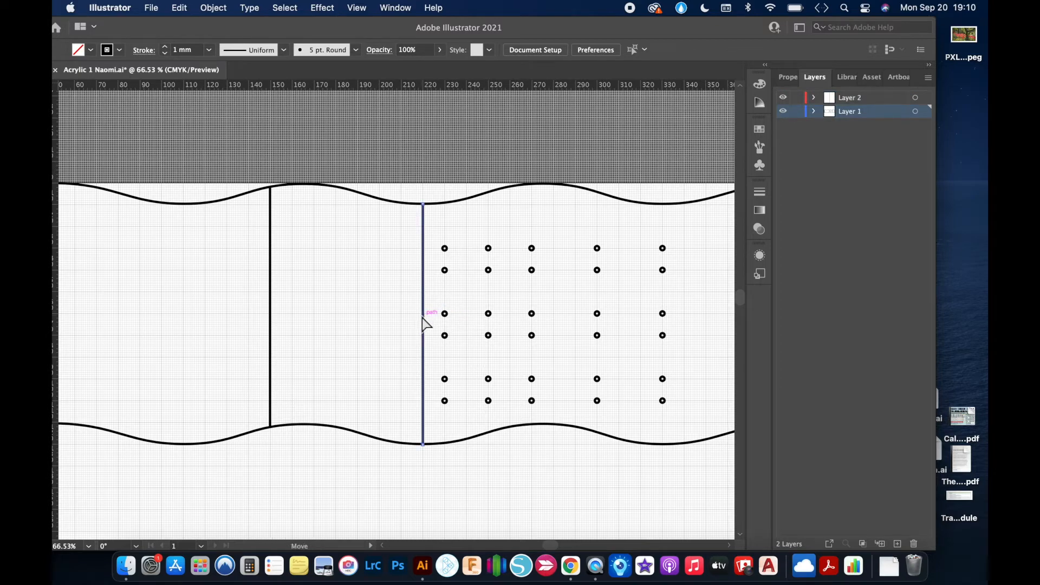
{"action": "left_click", "coordinate": [423, 323]}
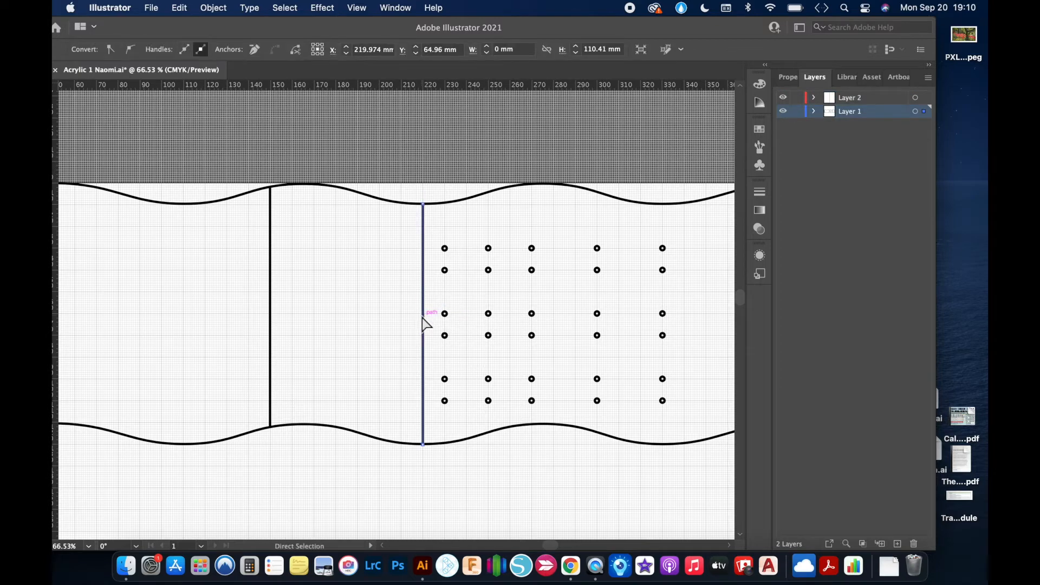
{"action": "left_click", "coordinate": [867, 99]}
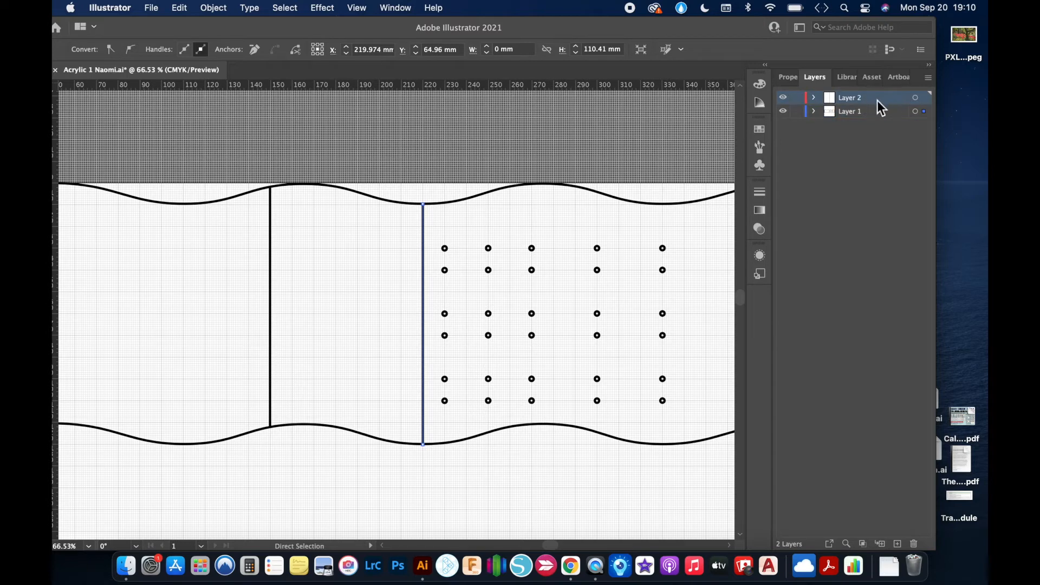
{"action": "left_click", "coordinate": [214, 7]}
{"action": "mouse_move", "coordinate": [220, 41]}
{"action": "left_click", "coordinate": [418, 110]}
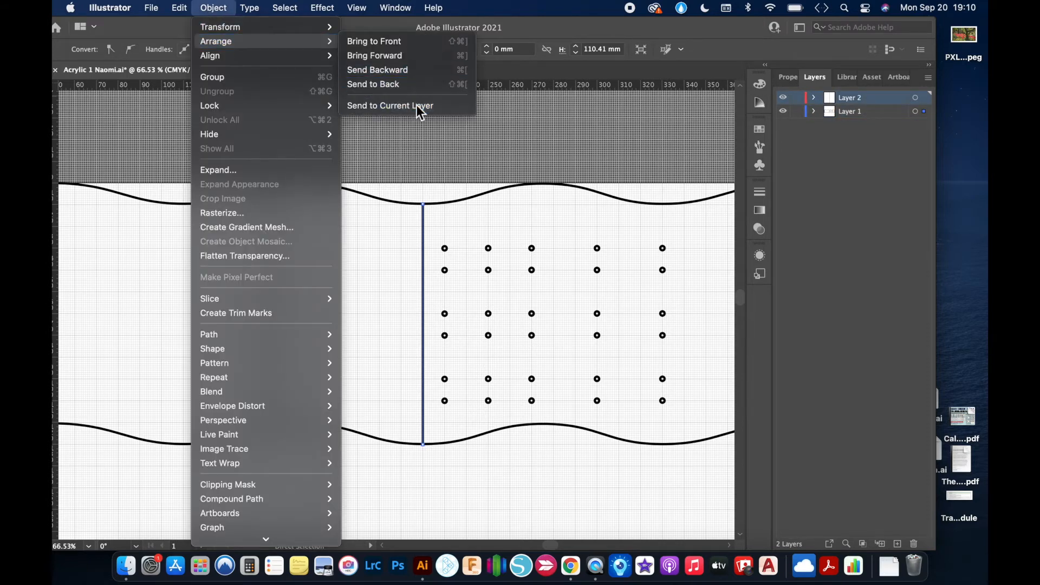
Send the vertical line near 370 mm, beyond the circles, from Layer 1 to Layer 2.
{"action": "scroll", "coordinate": [620, 308], "scroll_direction": "right", "scroll_amount": 6}
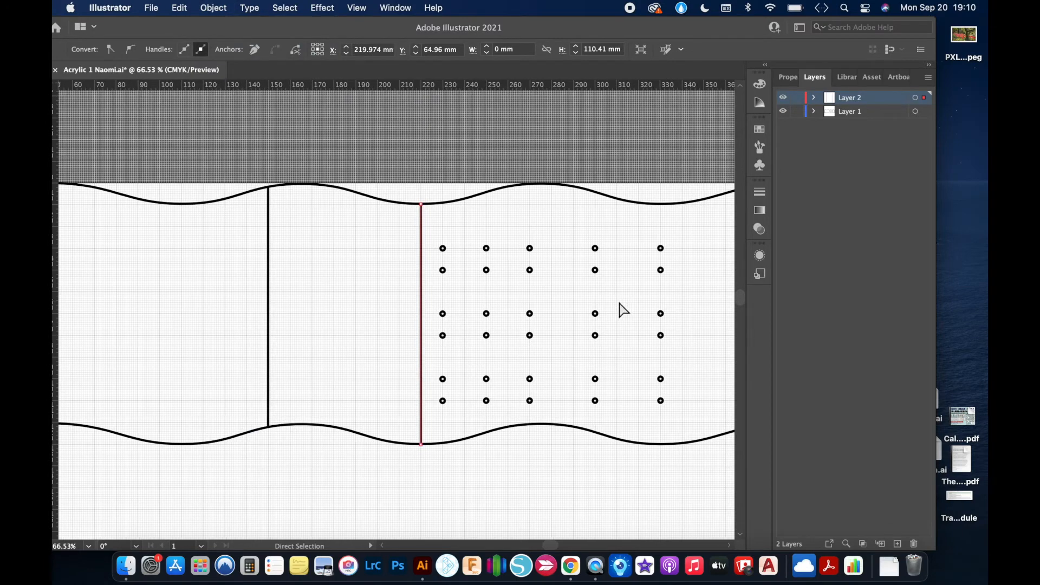
{"action": "scroll", "coordinate": [620, 308], "scroll_direction": "right", "scroll_amount": 1}
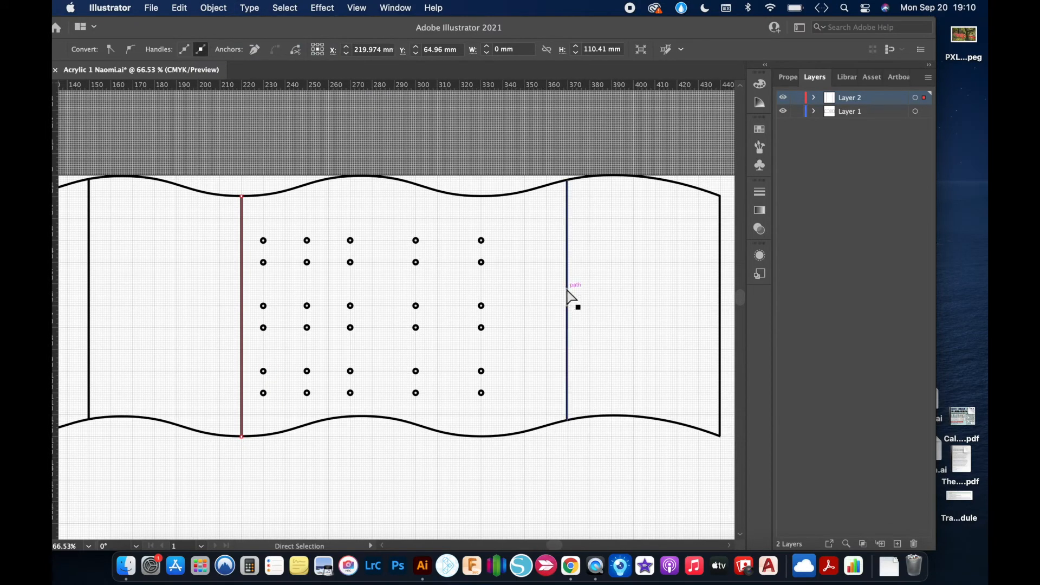
{"action": "left_click", "coordinate": [569, 298]}
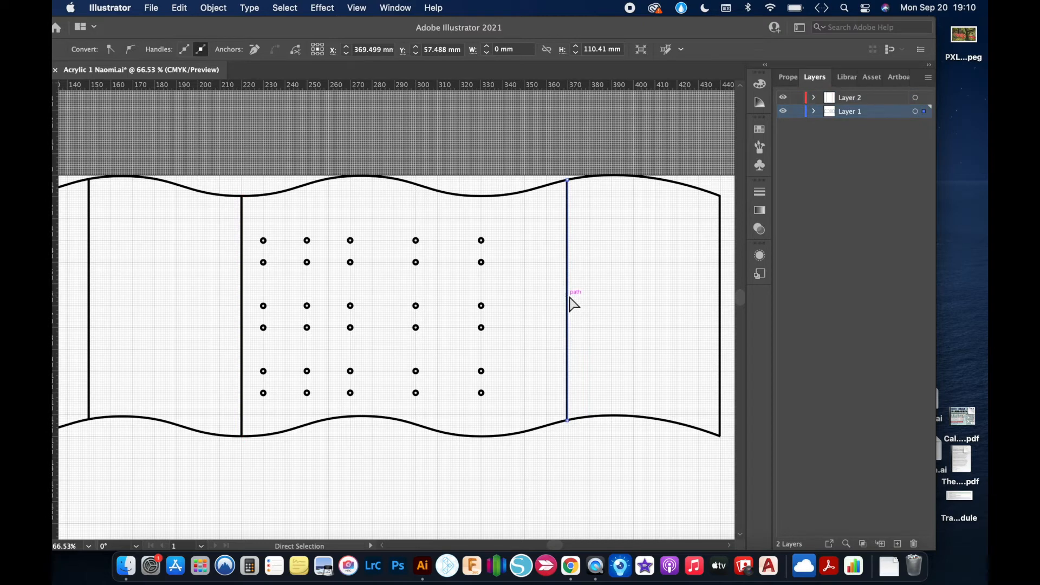
{"action": "left_click", "coordinate": [214, 8]}
{"action": "mouse_move", "coordinate": [238, 43]}
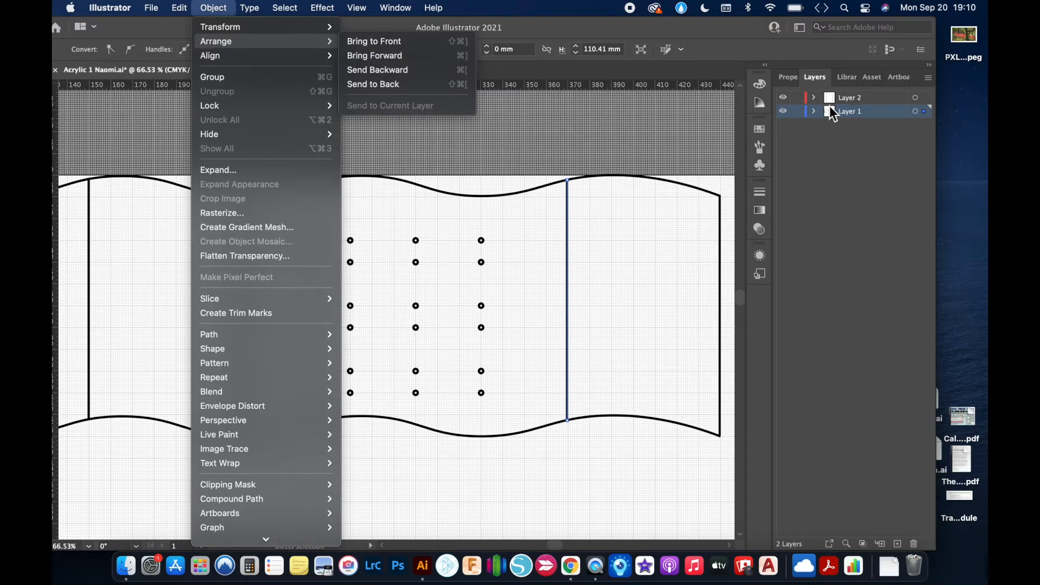
{"action": "left_click", "coordinate": [864, 110]}
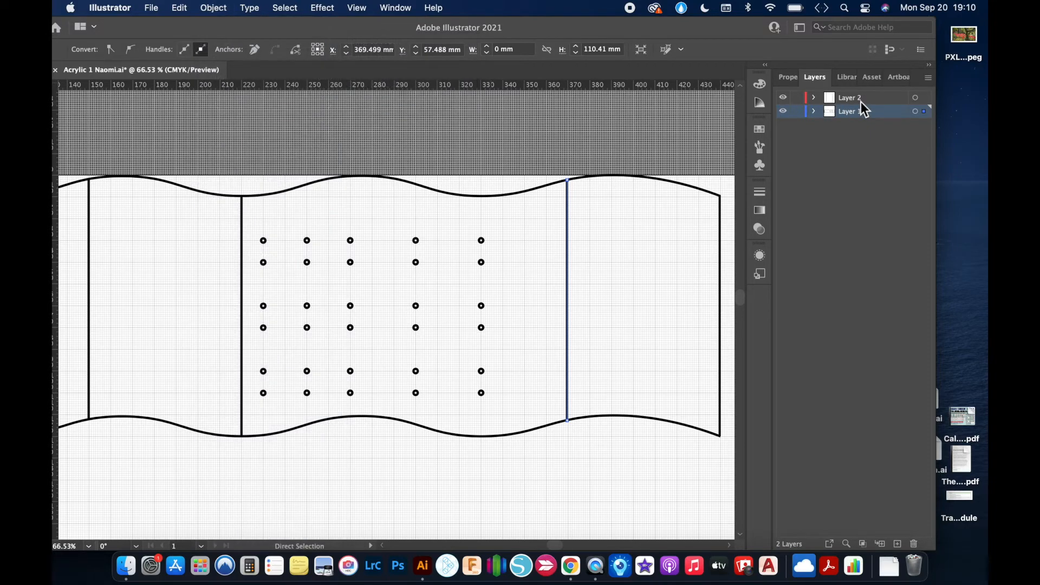
{"action": "left_click", "coordinate": [859, 100]}
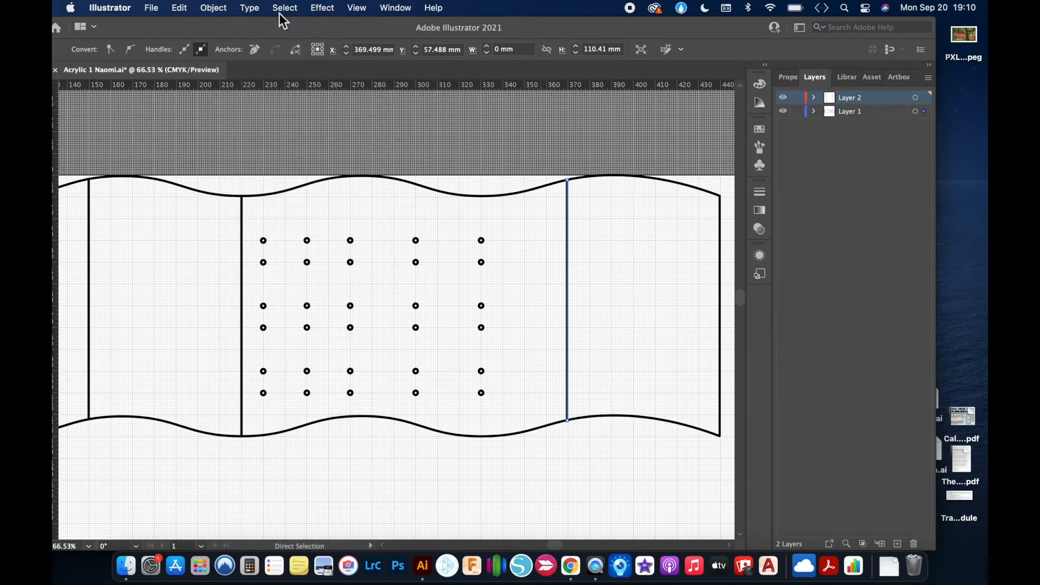
{"action": "left_click", "coordinate": [213, 8]}
{"action": "mouse_move", "coordinate": [231, 42]}
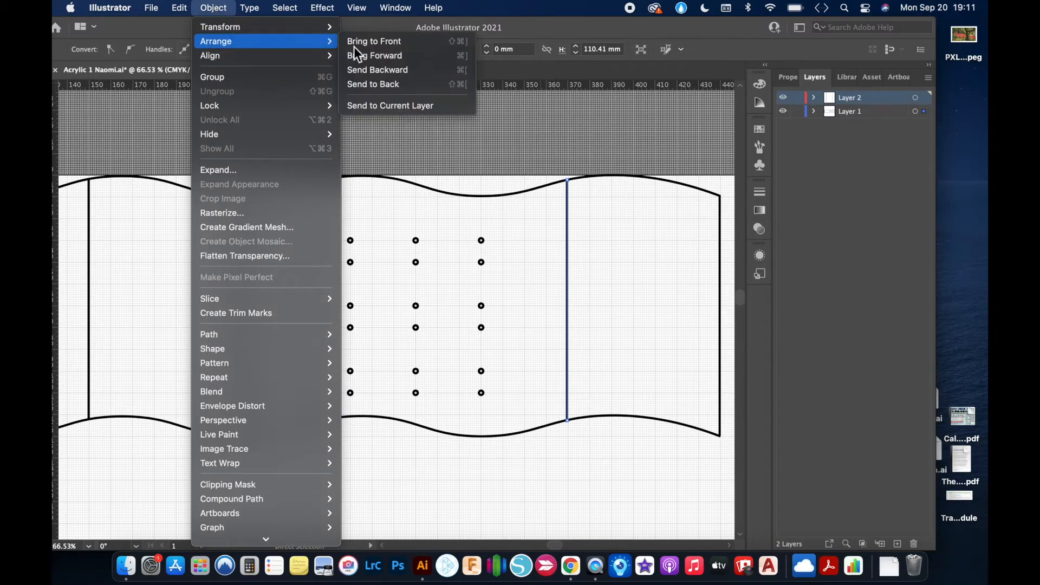
{"action": "left_click", "coordinate": [420, 107]}
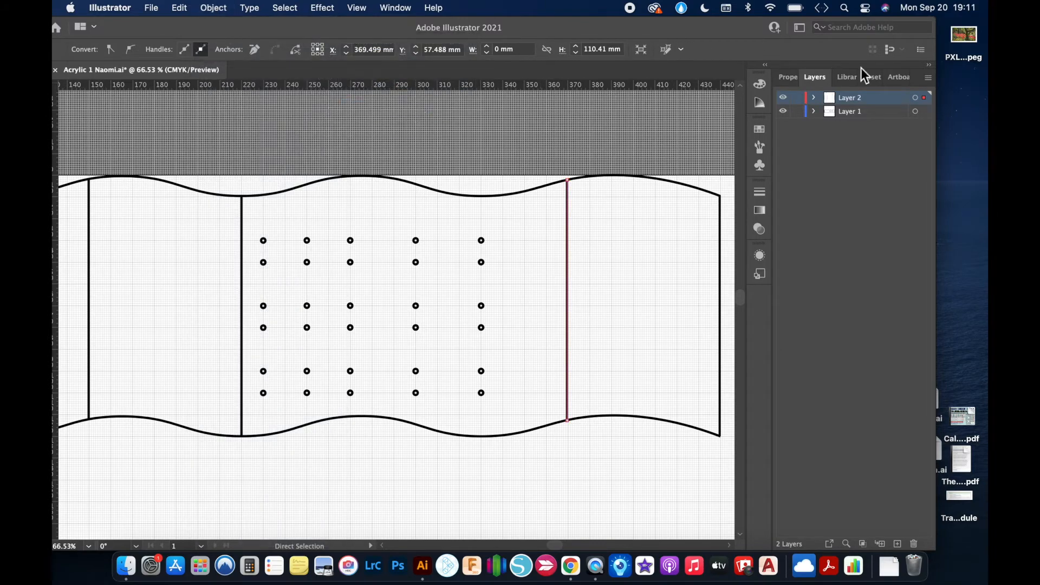
Hide and show Layer 2 repeatedly to check that it holds all three vertical dividing lines.
{"action": "left_click", "coordinate": [785, 99]}
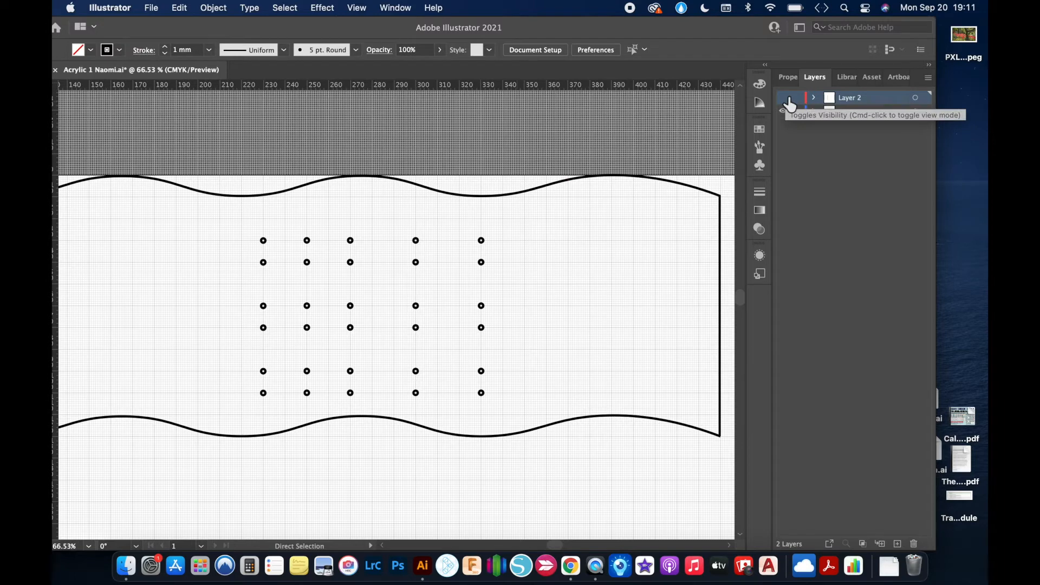
{"action": "left_click", "coordinate": [786, 98]}
{"action": "left_click", "coordinate": [785, 99]}
{"action": "left_click", "coordinate": [786, 98]}
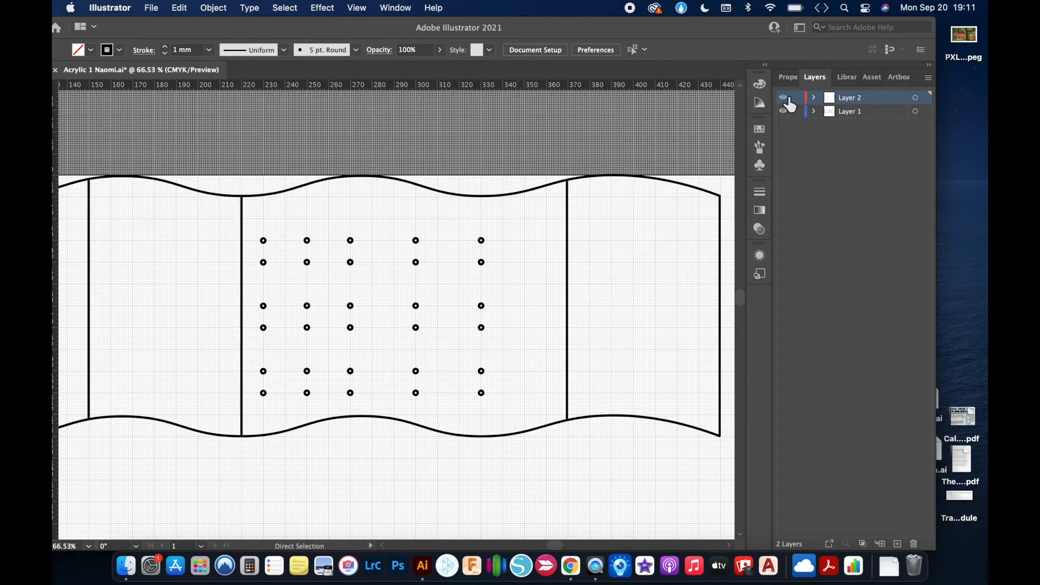
{"action": "left_click", "coordinate": [786, 99]}
{"action": "left_click", "coordinate": [785, 99]}
{"action": "scroll", "coordinate": [167, 330], "scroll_direction": "left", "scroll_amount": 5}
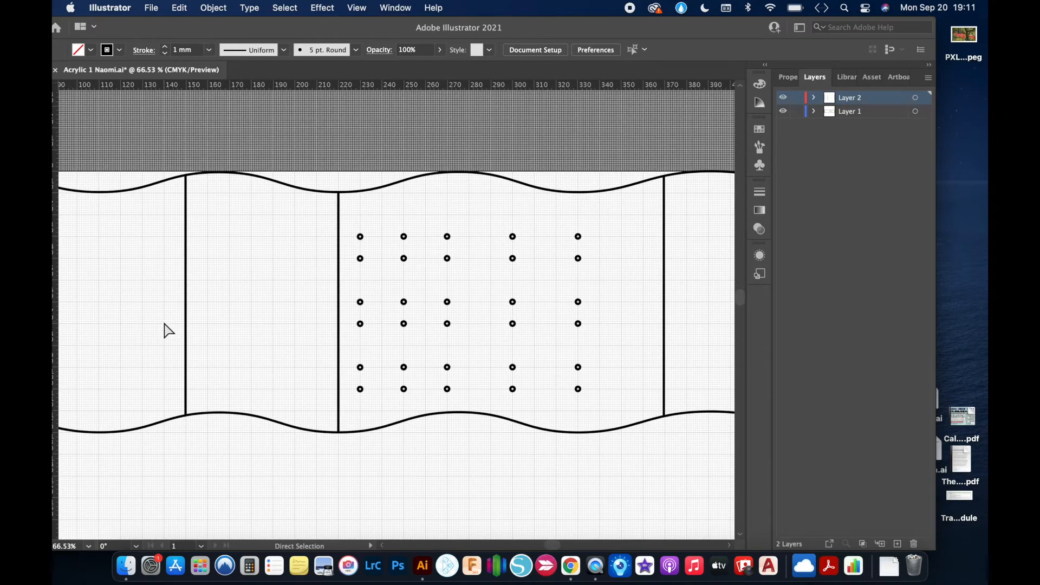
{"action": "scroll", "coordinate": [168, 331], "scroll_direction": "left", "scroll_amount": 2}
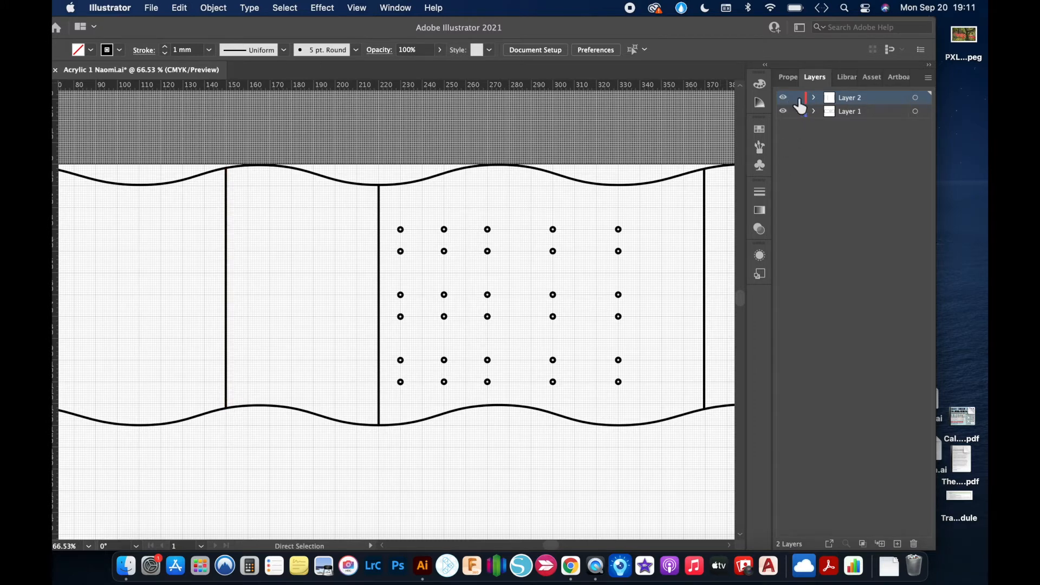
Lock Layer 2 and hide it.
{"action": "left_click", "coordinate": [797, 99]}
{"action": "left_click", "coordinate": [783, 98], "text": "alt"}
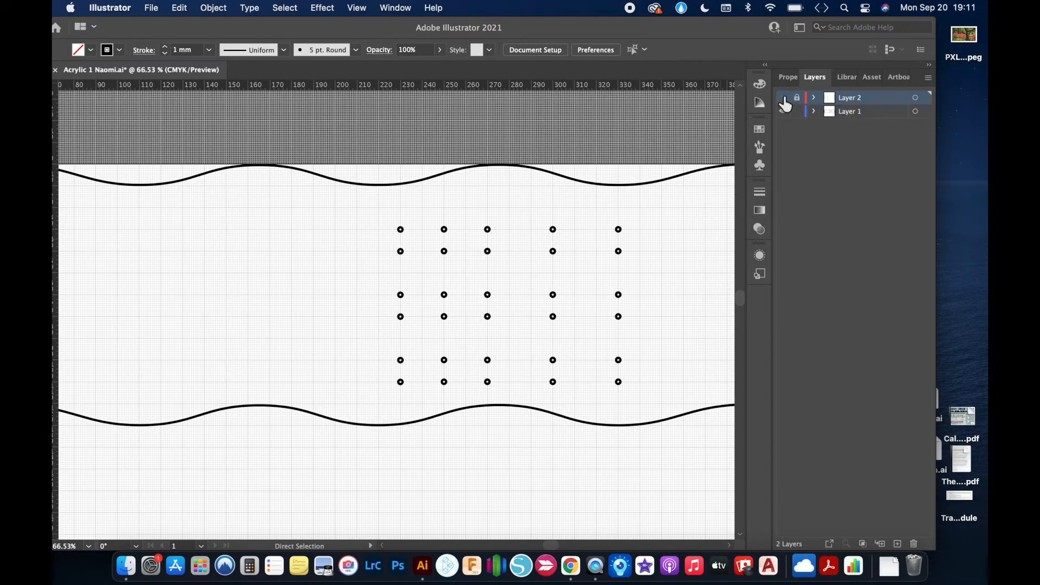
Select all the artwork on Layer 1 and set its stroke weight to 0.001 mm.
{"action": "scroll", "coordinate": [500, 295], "scroll_direction": "down", "scroll_amount": 5}
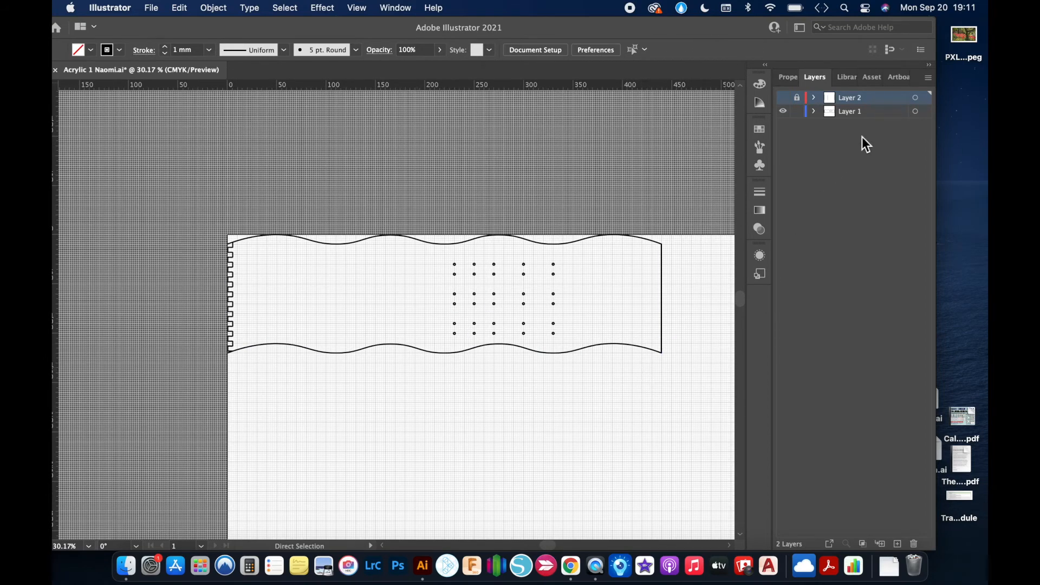
{"action": "left_click", "coordinate": [881, 115]}
{"action": "left_click", "coordinate": [915, 112]}
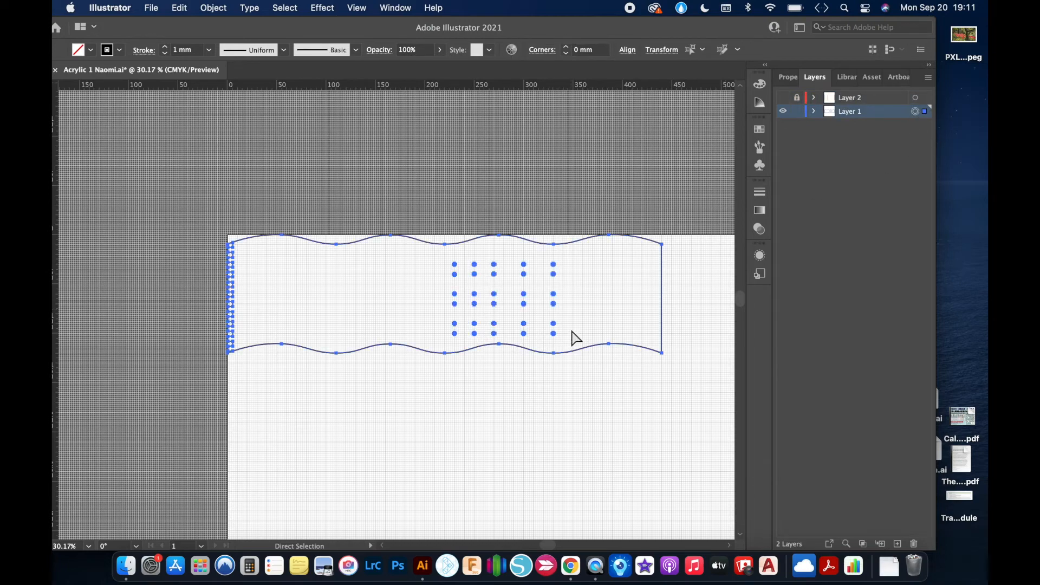
{"action": "left_click", "coordinate": [191, 52]}
{"action": "double_click", "coordinate": [190, 53]}
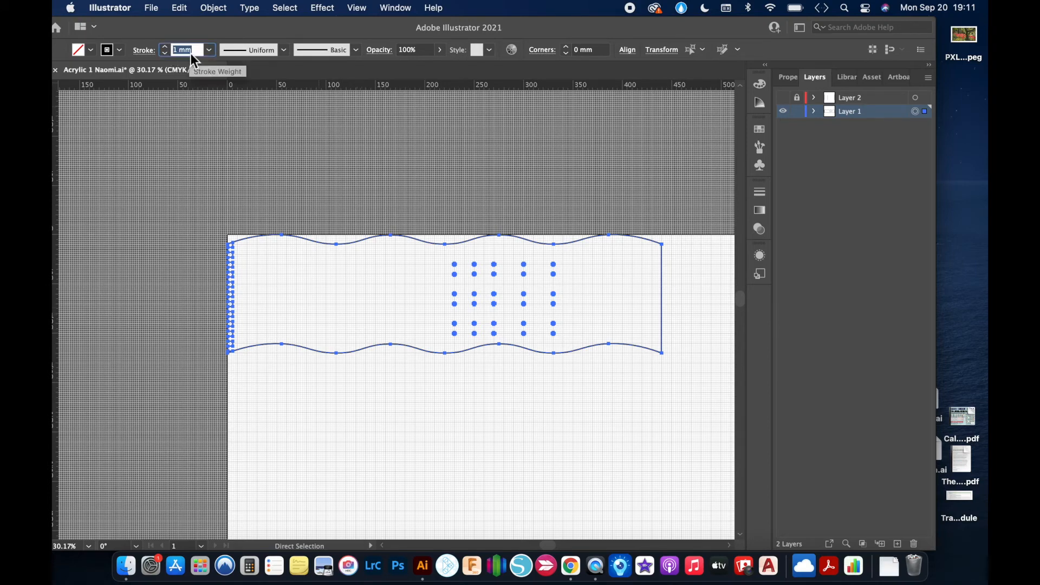
{"action": "type", "text": "001"}
{"action": "key", "text": "Return"}
{"action": "left_click", "coordinate": [380, 434]}
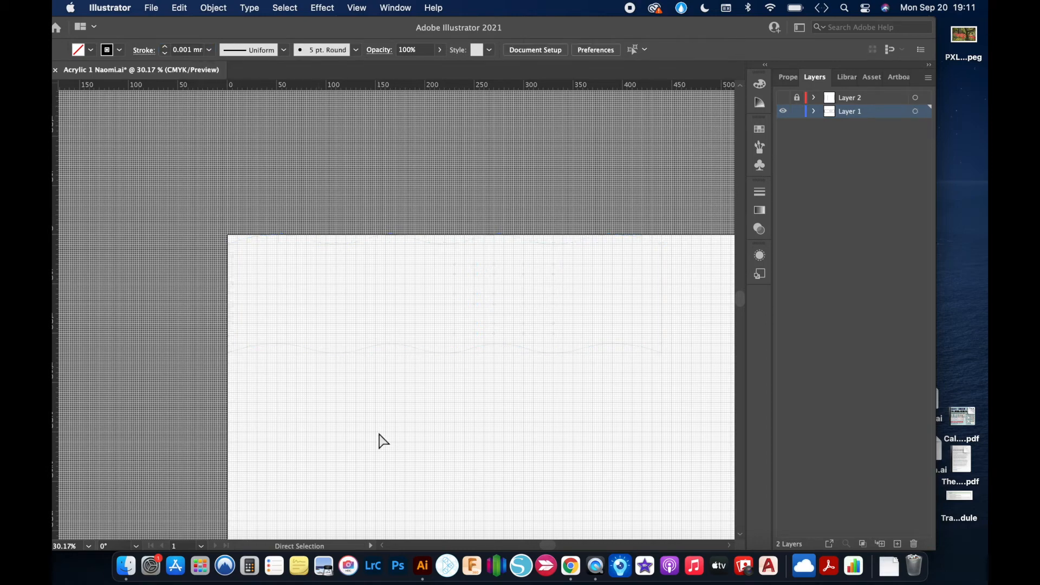
Hide the document grid so the hairline strokes are easier to see.
{"action": "scroll", "coordinate": [373, 371], "scroll_direction": "up", "scroll_amount": 3}
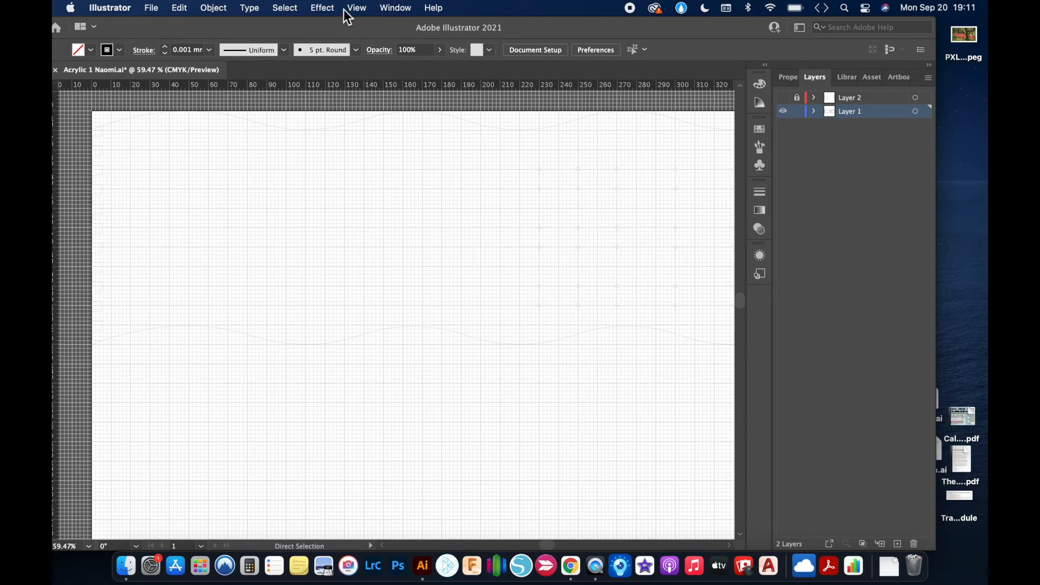
{"action": "left_click", "coordinate": [371, 7]}
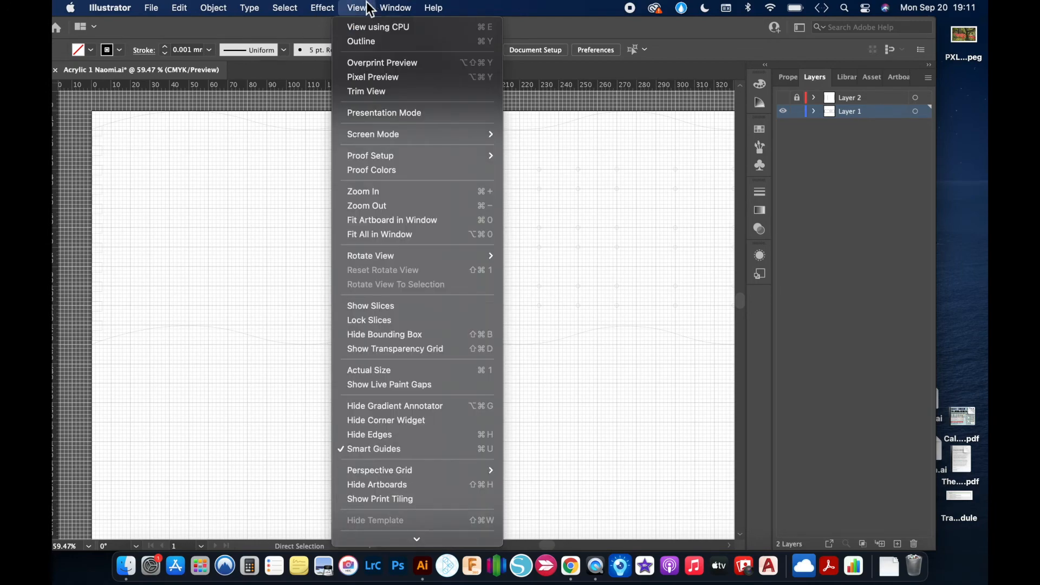
{"action": "scroll", "coordinate": [370, 460], "scroll_direction": "down", "scroll_amount": 5}
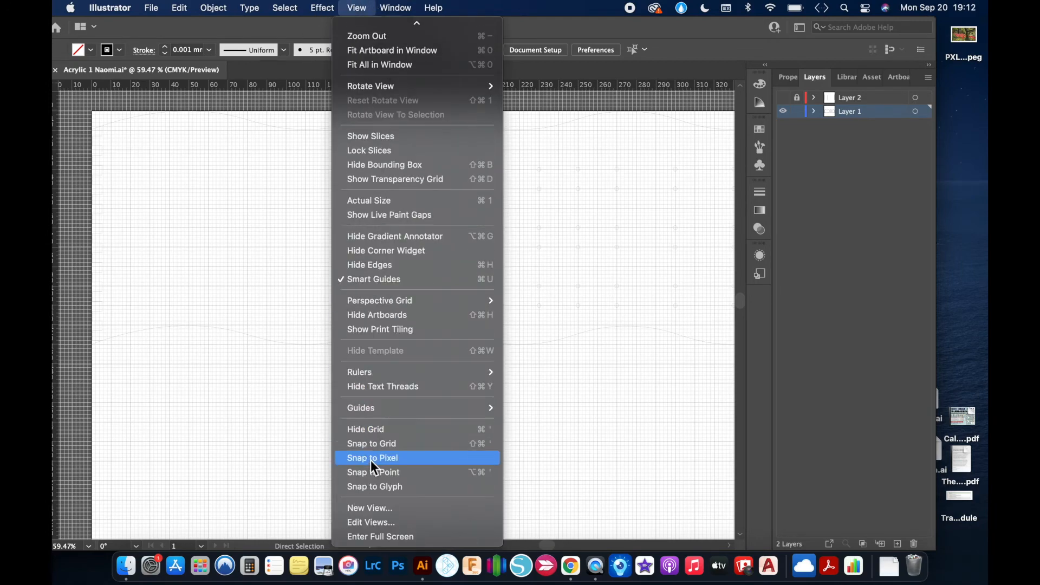
{"action": "left_click", "coordinate": [395, 431]}
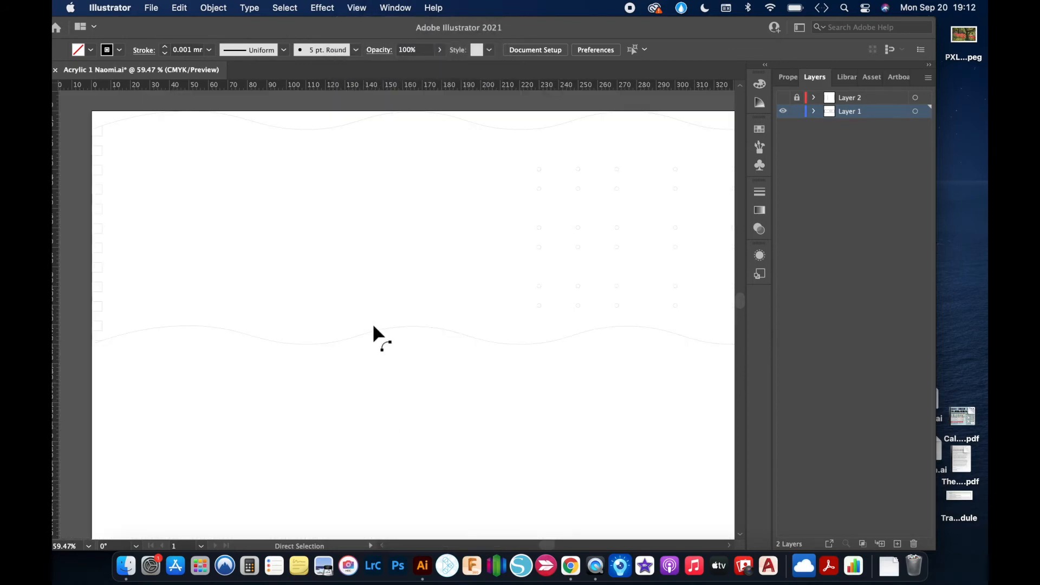
Examine the hairline circles and wavy panel outline up close and across the whole panel.
{"action": "scroll", "coordinate": [359, 303], "scroll_direction": "up", "scroll_amount": 5}
{"action": "scroll", "coordinate": [360, 303], "scroll_direction": "right", "scroll_amount": 10}
{"action": "scroll", "coordinate": [360, 303], "scroll_direction": "down", "scroll_amount": 8}
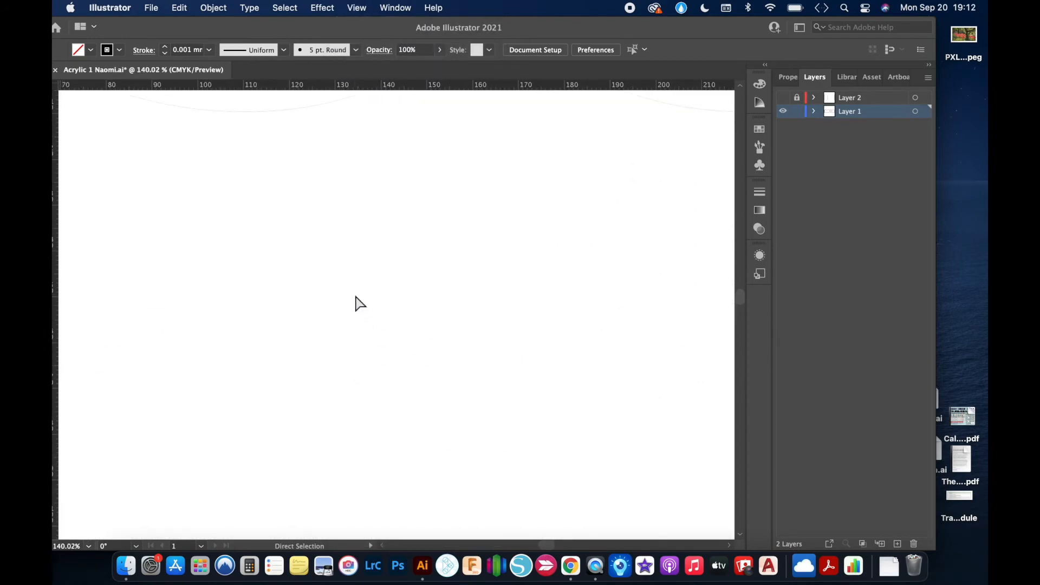
{"action": "scroll", "coordinate": [359, 303], "scroll_direction": "right", "scroll_amount": 5}
{"action": "scroll", "coordinate": [360, 303], "scroll_direction": "down", "scroll_amount": 2}
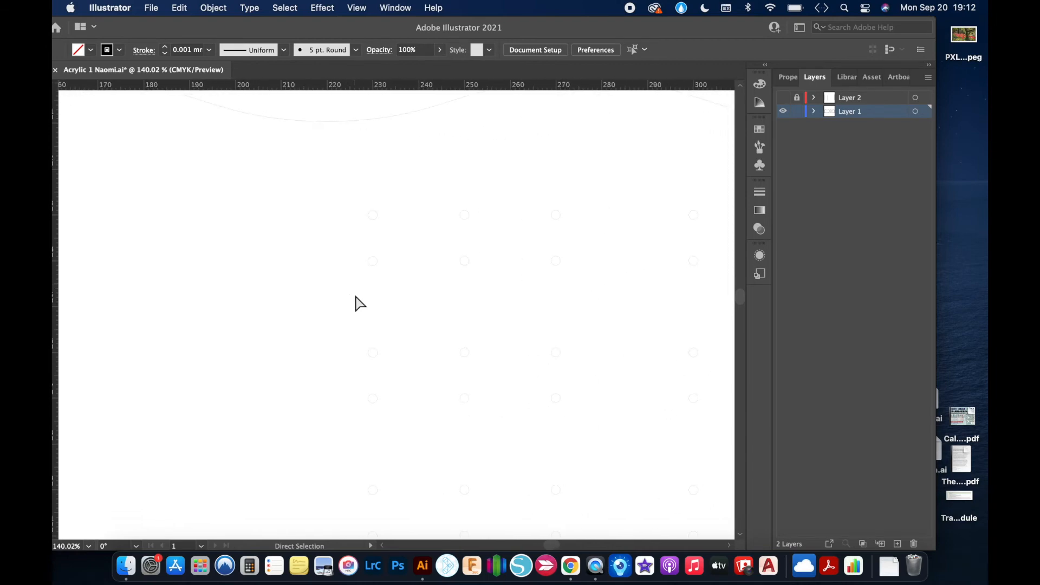
{"action": "scroll", "coordinate": [346, 299], "scroll_direction": "down", "scroll_amount": 3}
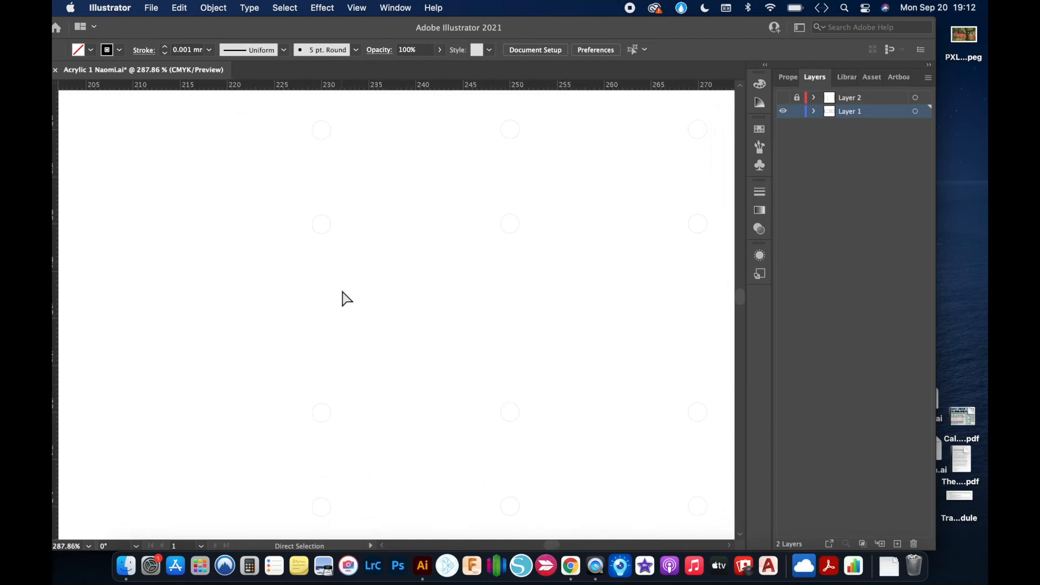
{"action": "scroll", "coordinate": [346, 299], "scroll_direction": "down", "scroll_amount": 5}
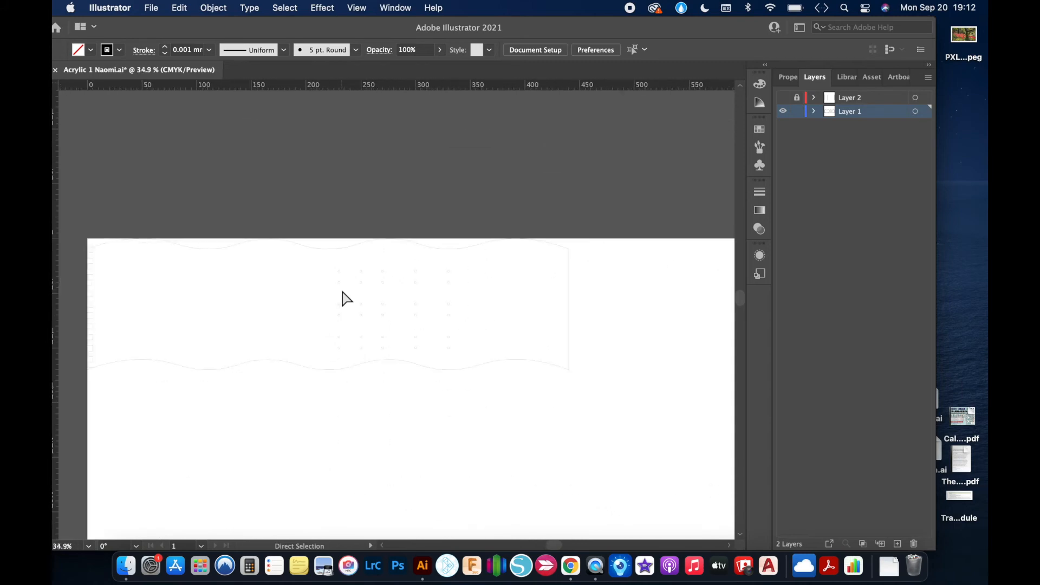
{"action": "scroll", "coordinate": [347, 299], "scroll_direction": "down", "scroll_amount": 5}
{"action": "scroll", "coordinate": [347, 299], "scroll_direction": "left", "scroll_amount": 1}
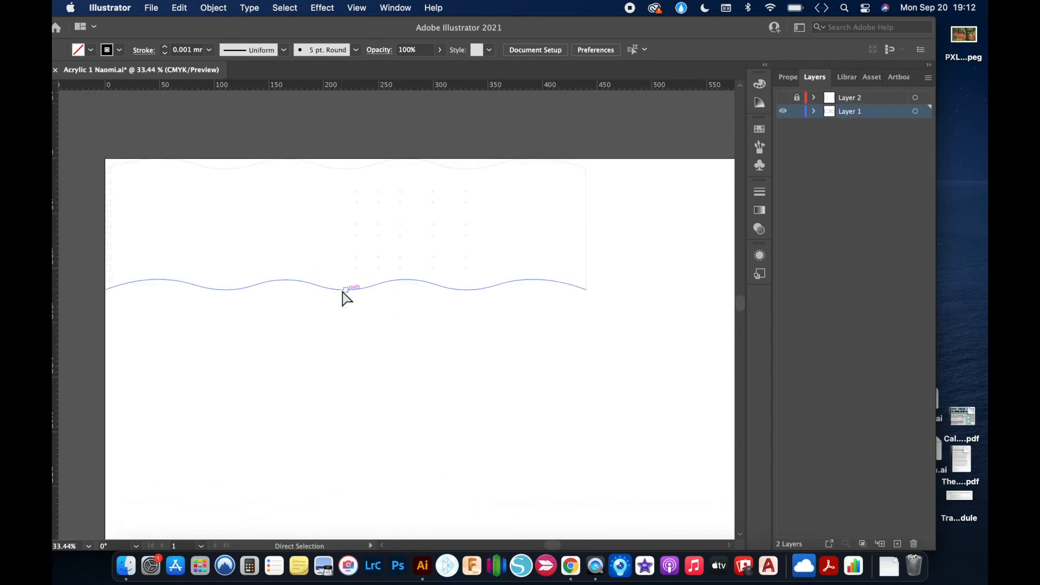
Show Layer 2 again and test-select across the panel to check that its dividing lines stay locked.
{"action": "left_click", "coordinate": [784, 98]}
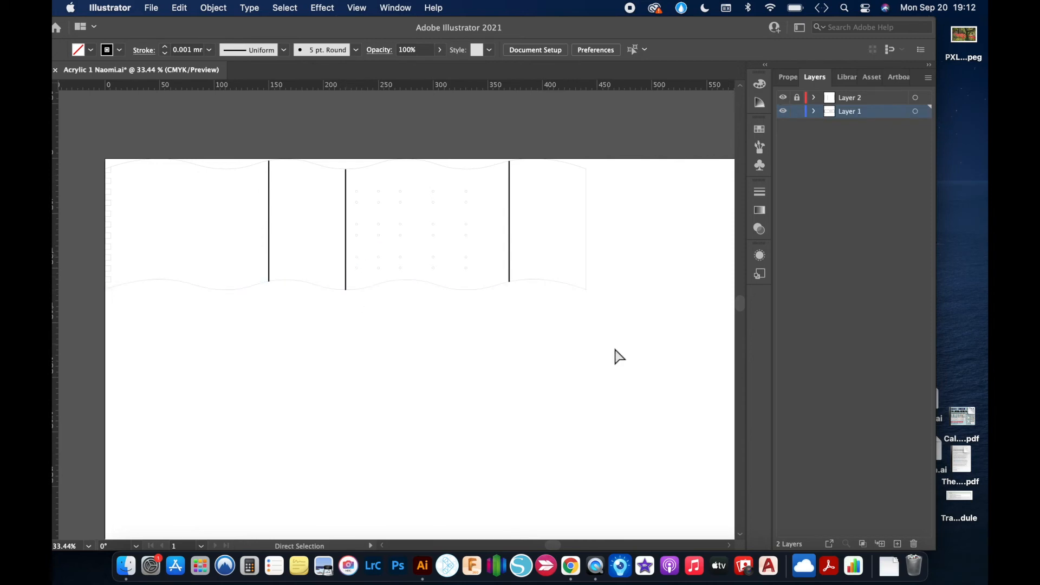
{"action": "left_click_drag", "start_coordinate": [618, 317], "coordinate": [140, 125]}
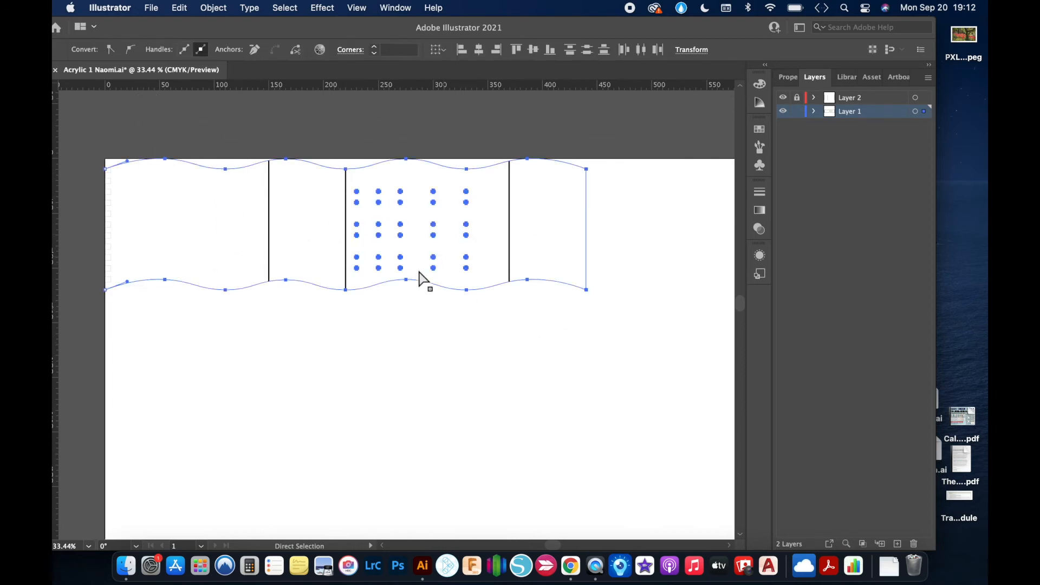
{"action": "left_click", "coordinate": [420, 346]}
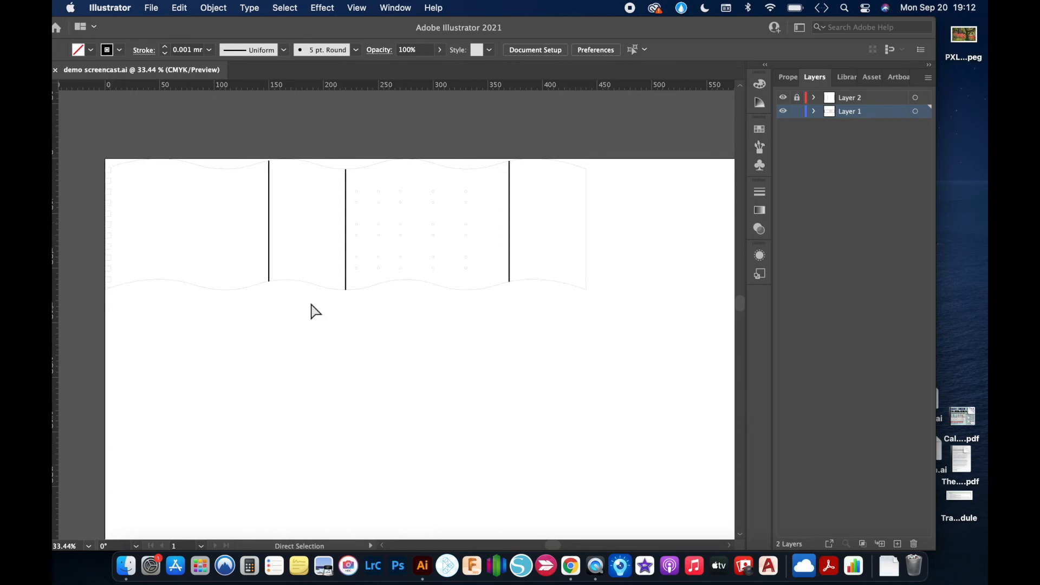
Select the complete panel outline, edge notches and all circles on Layer 1, leaving out the locked dividing lines.
{"action": "scroll", "coordinate": [383, 329], "scroll_direction": "down", "scroll_amount": 3}
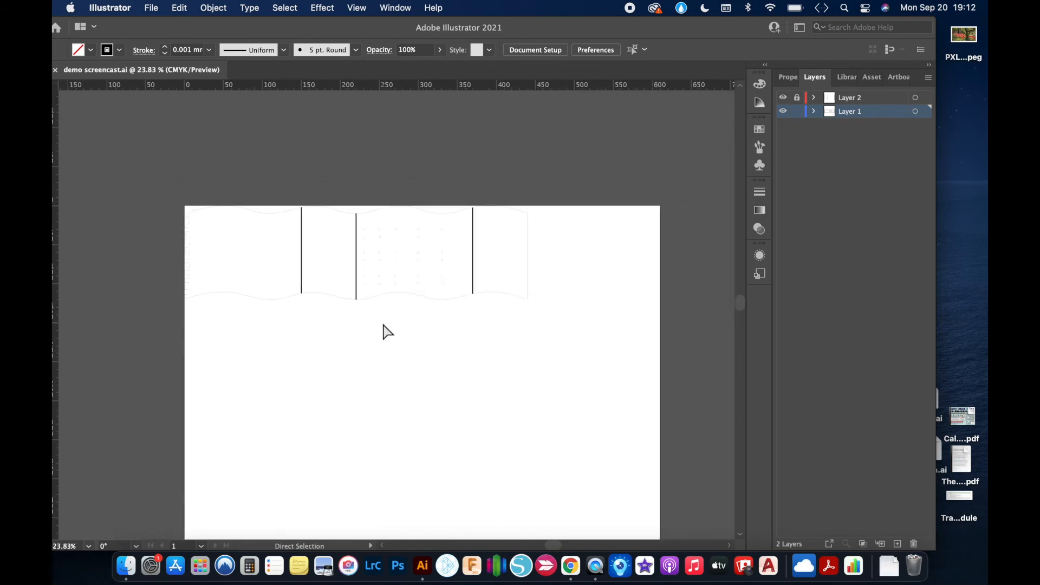
{"action": "scroll", "coordinate": [386, 330], "scroll_direction": "up", "scroll_amount": 3}
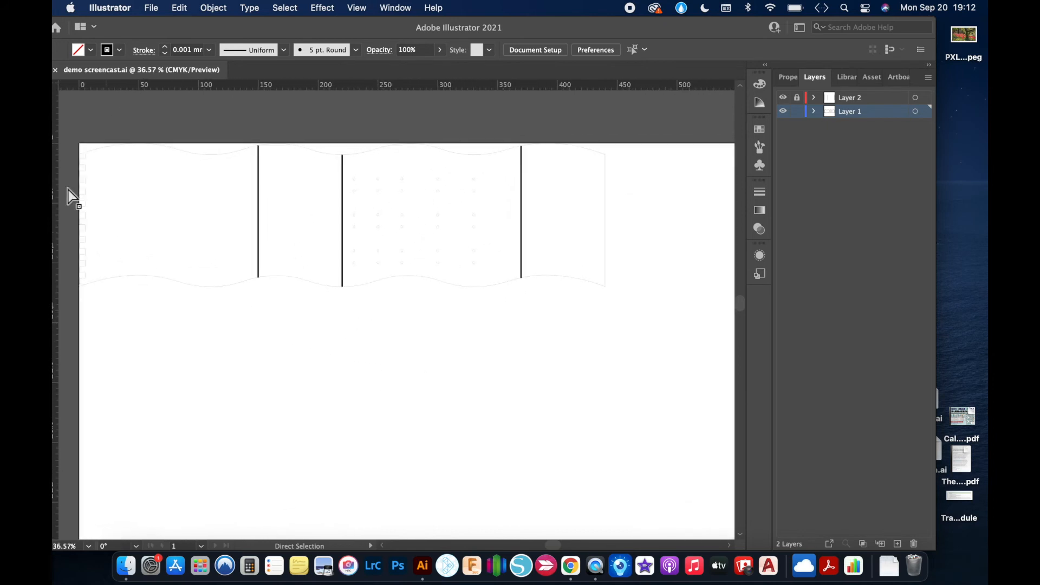
{"action": "left_click_drag", "start_coordinate": [71, 125], "coordinate": [629, 350]}
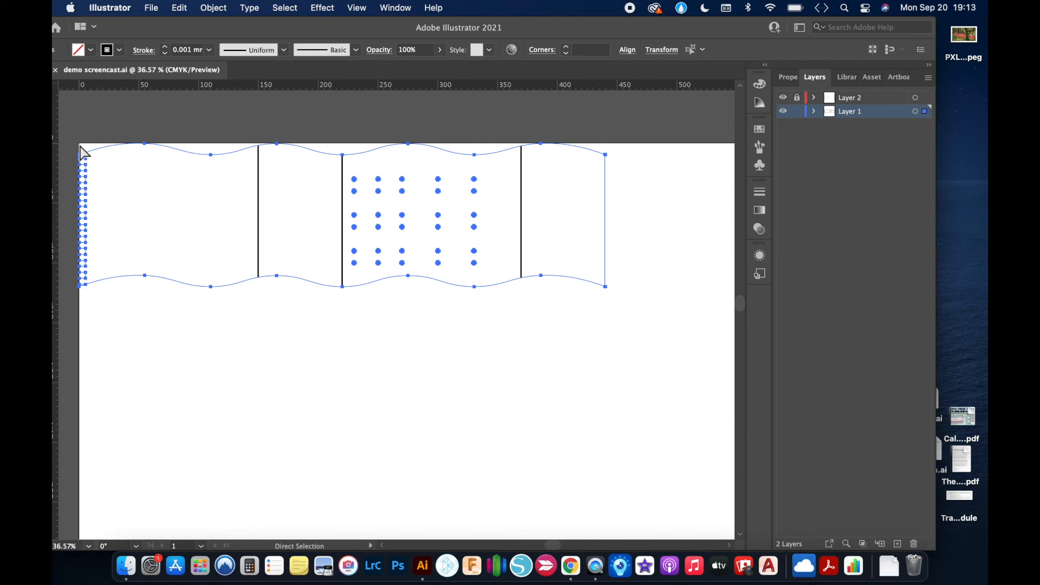
Look at the Layer Options of Layer 2 and close them without making changes.
{"action": "double_click", "coordinate": [872, 99]}
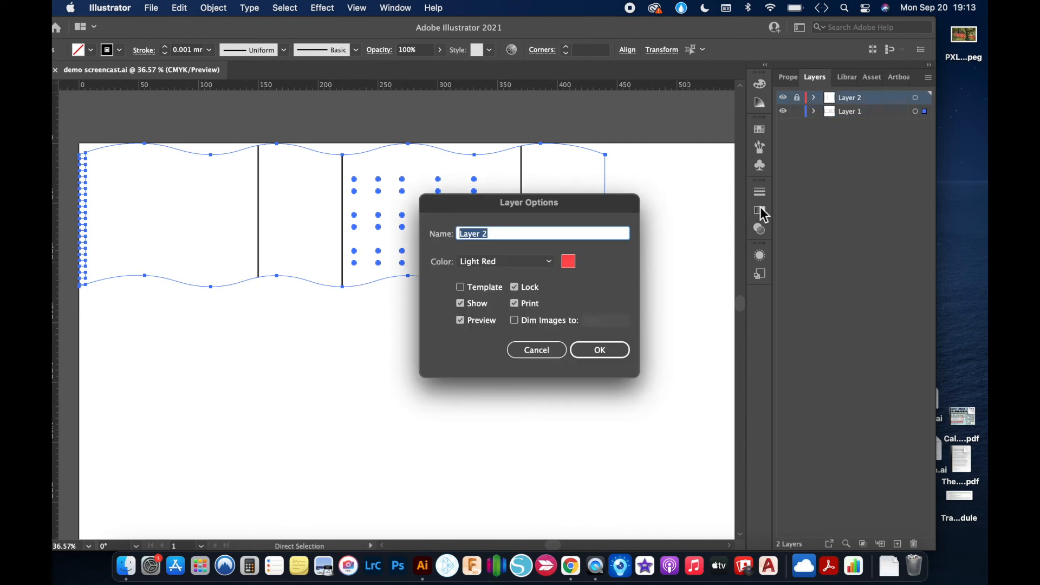
{"action": "left_click", "coordinate": [538, 349]}
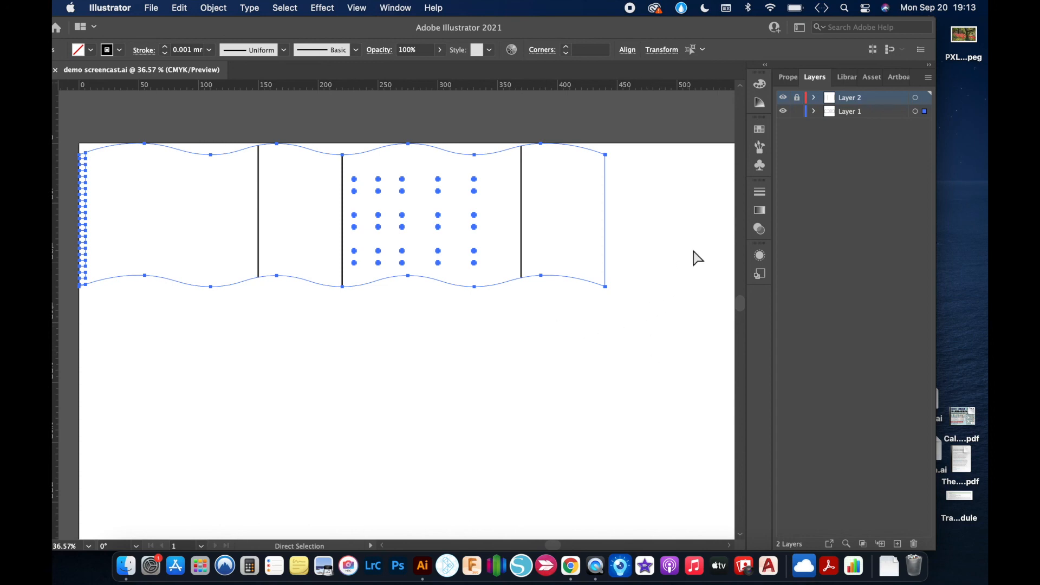
{"action": "left_click", "coordinate": [627, 11]}
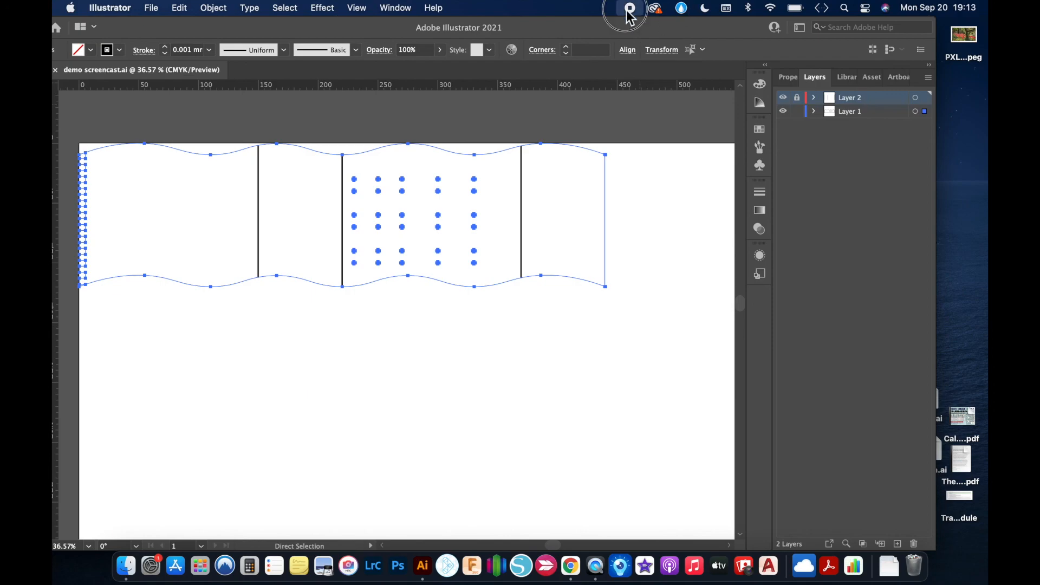